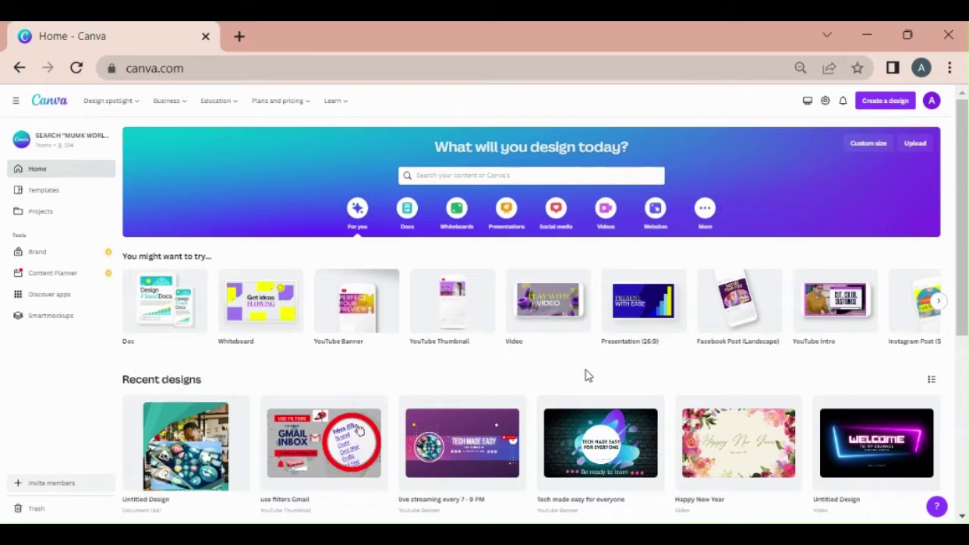
# Step: Search Canva for 'website' and open the full Website templates results
pyautogui.click(469, 175)
pyautogui.write('website')
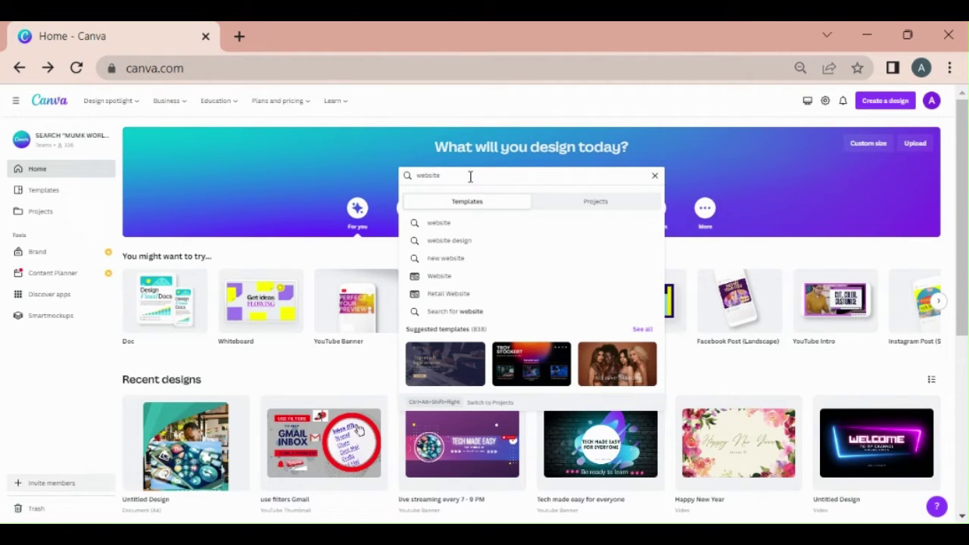
pyautogui.click(457, 224)
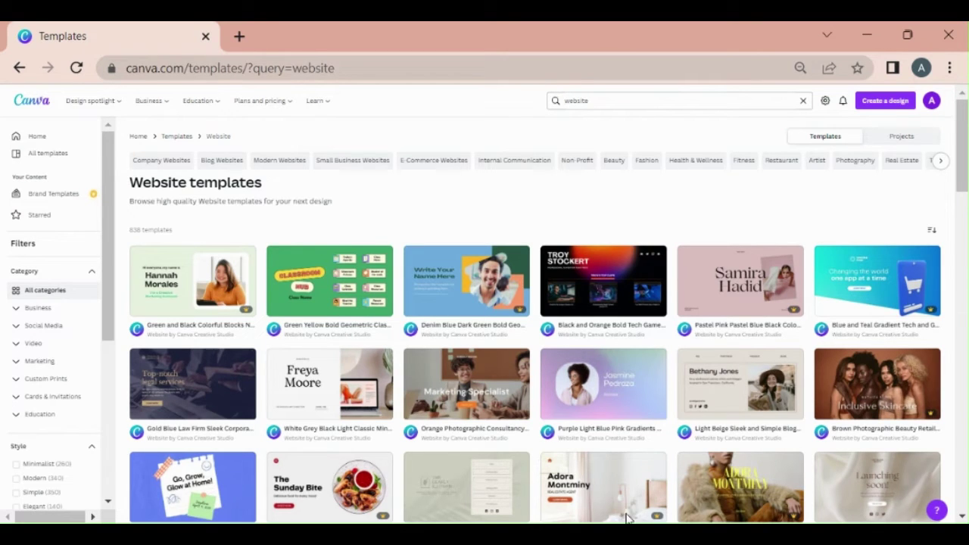
# Step: Preview the Black and White Sleek and Simple Copywriter/Editor Freelance Website template and customize it
pyautogui.scroll(-7, 683, 368)
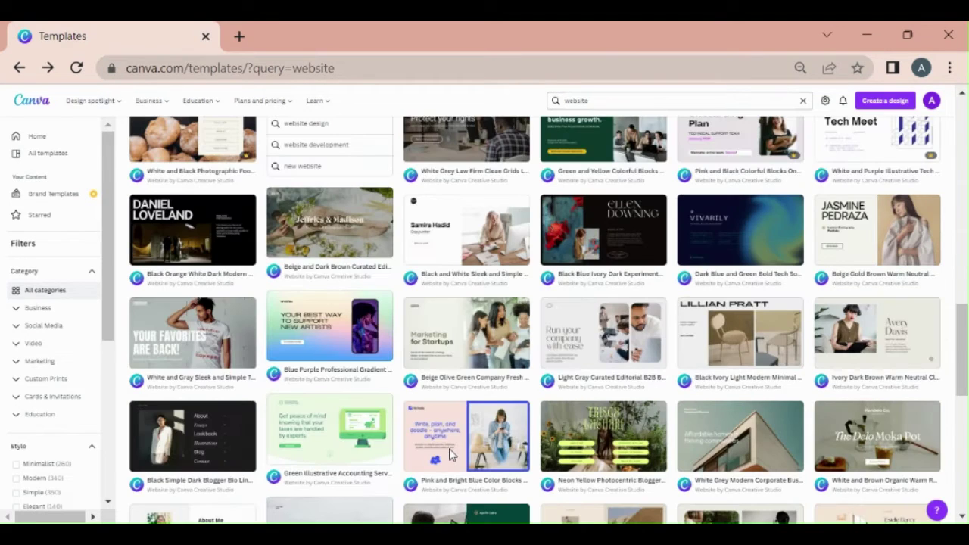
pyautogui.click(475, 229)
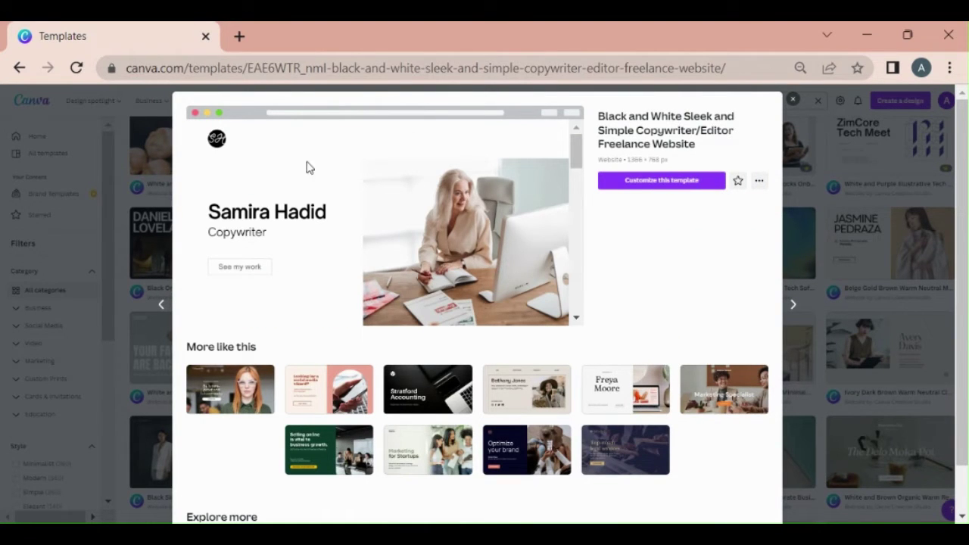
pyautogui.scroll(-3, 531, 229)
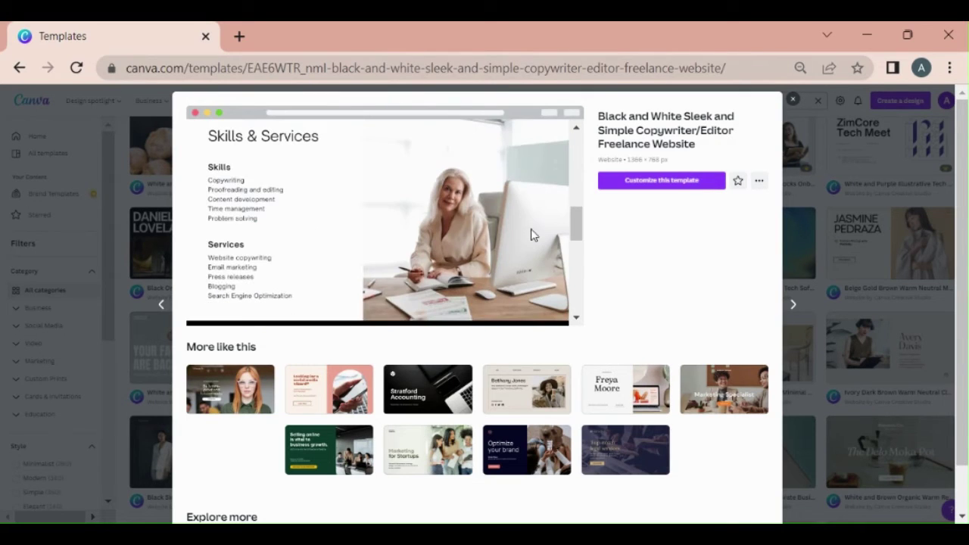
pyautogui.scroll(-3, 531, 235)
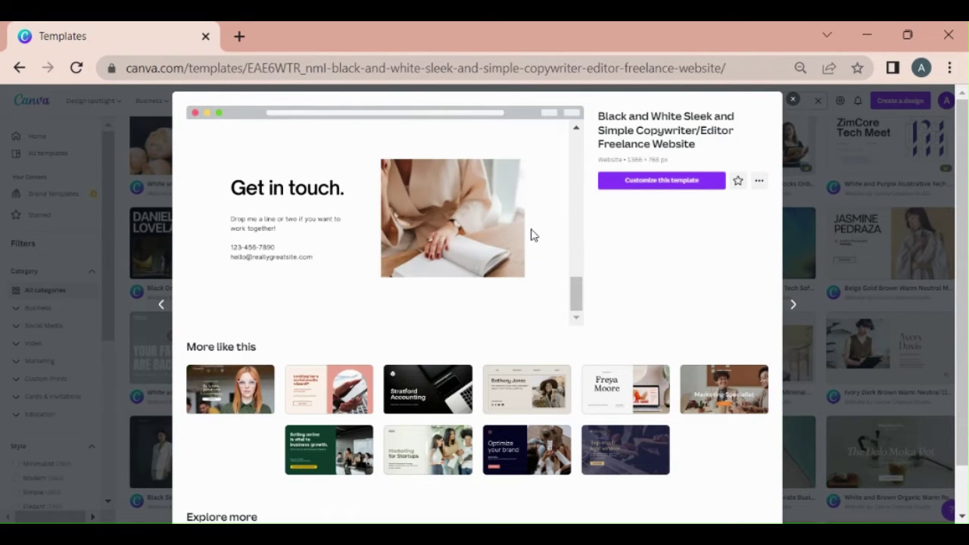
pyautogui.scroll(6, 530, 235)
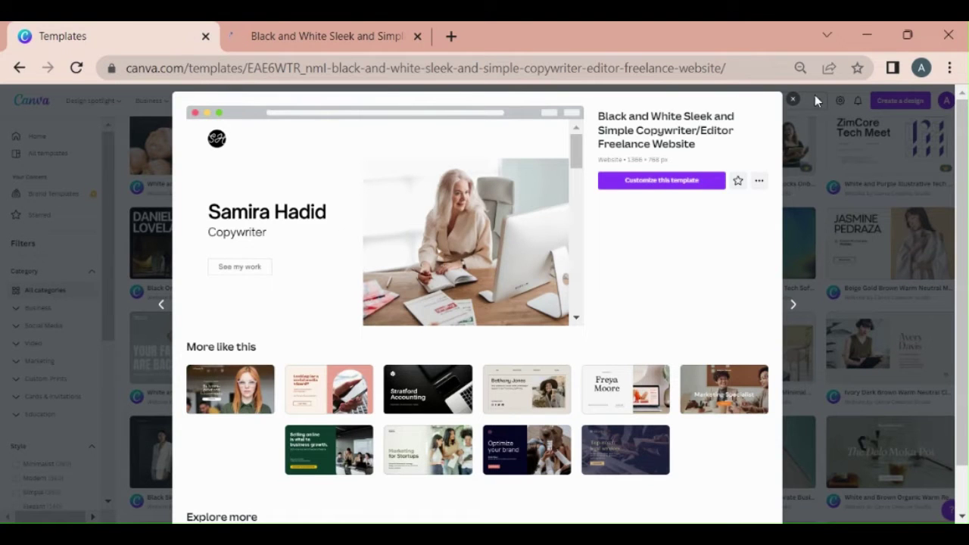
pyautogui.click(792, 100)
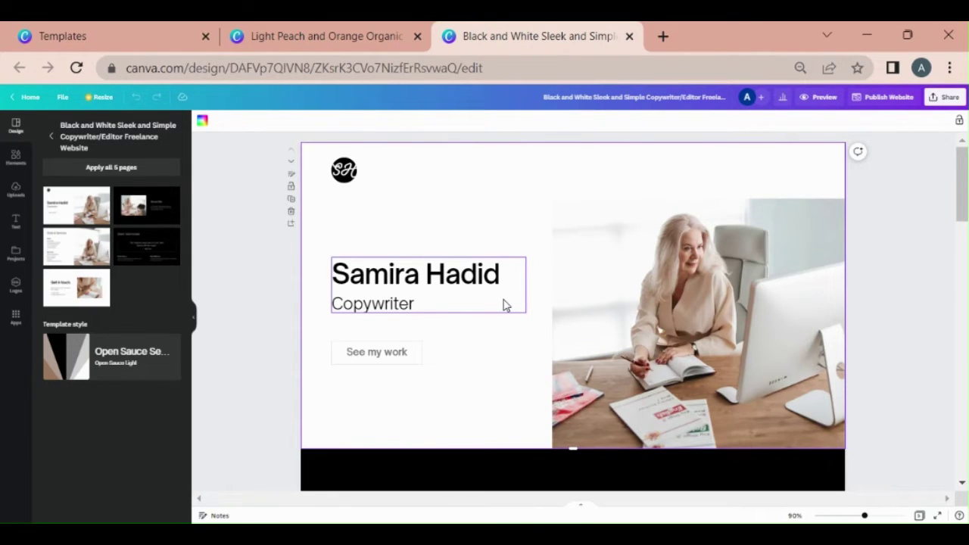
# Step: Scroll through the template's pages to review the website layout
pyautogui.scroll(-5, 485, 318)
pyautogui.scroll(5, 467, 334)
pyautogui.scroll(-3, 413, 358)
pyautogui.scroll(3, 412, 358)
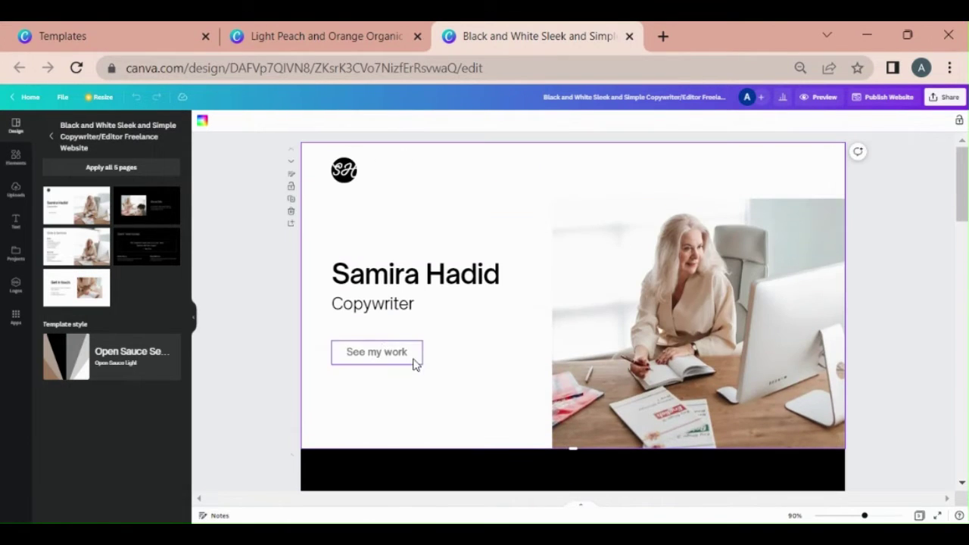
pyautogui.scroll(-6, 513, 347)
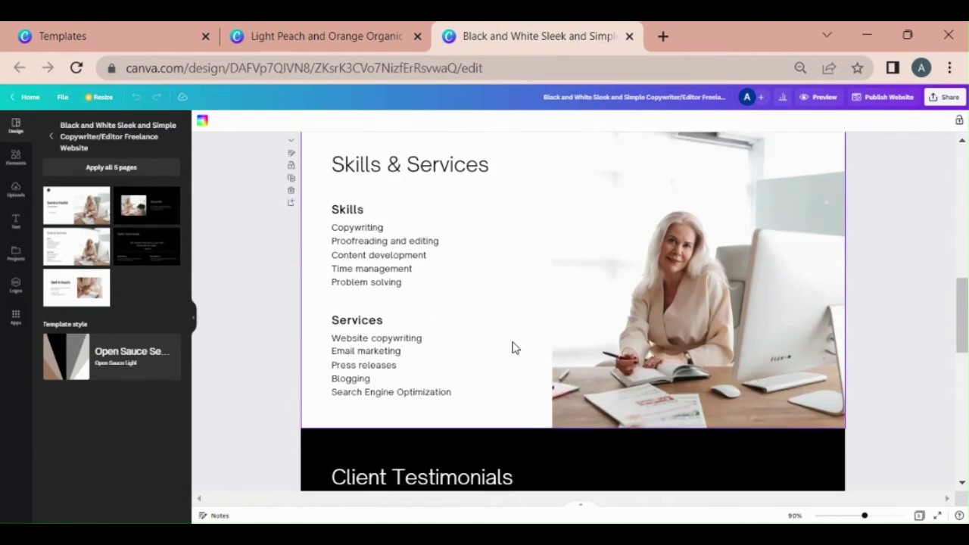
pyautogui.scroll(9, 512, 347)
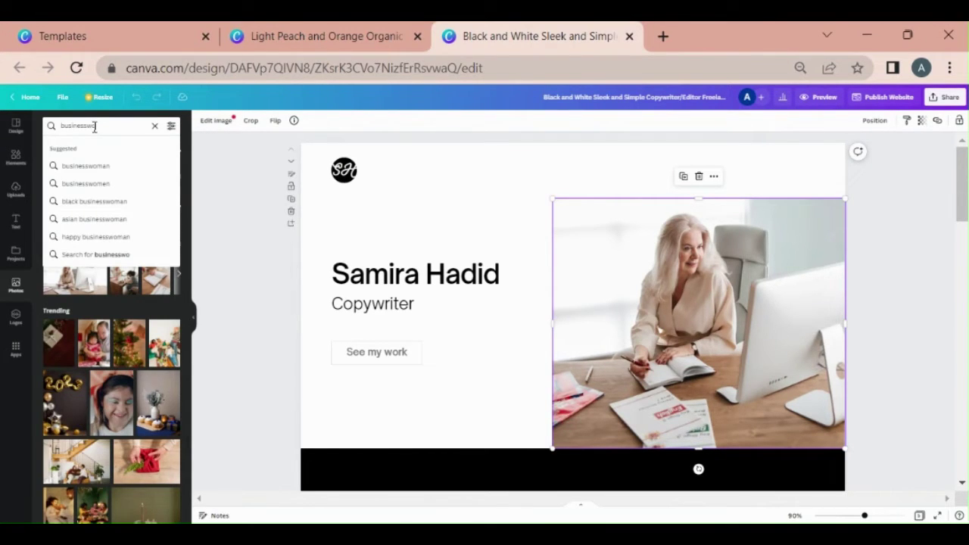
# Step: Swap the hero image for the smiling businesswoman-at-laptop photo, shifted left and down to fit
pyautogui.press('Return')
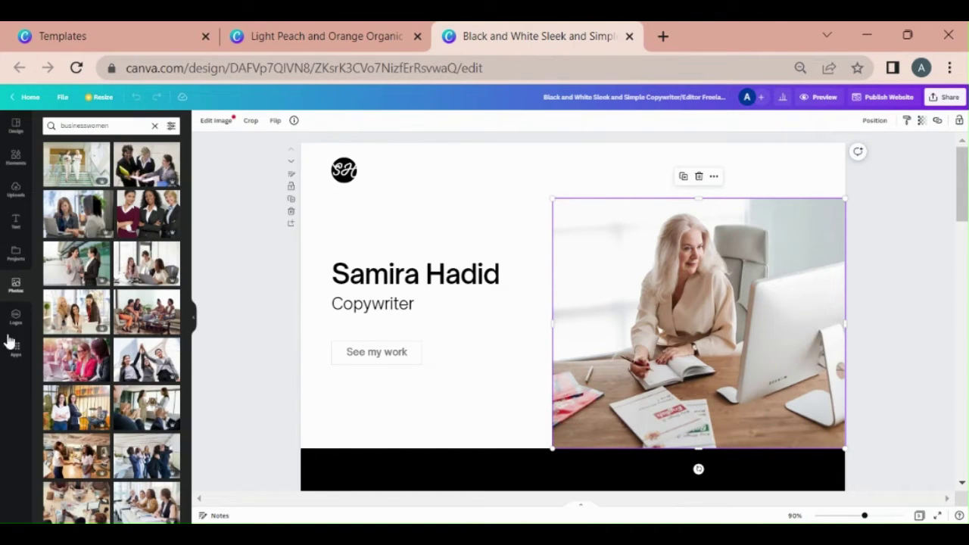
pyautogui.click(71, 236)
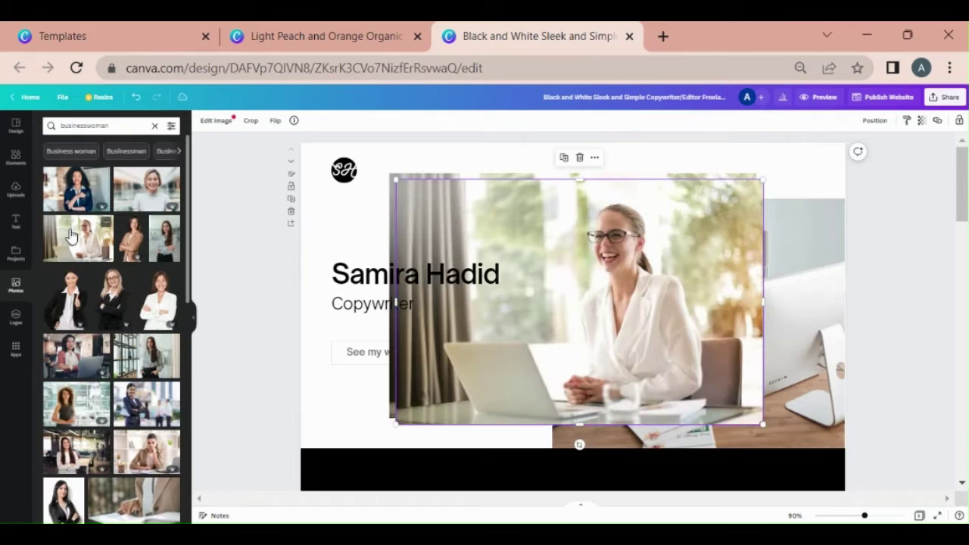
pyautogui.click(839, 250)
pyautogui.rightClick(838, 250)
pyautogui.click(825, 452)
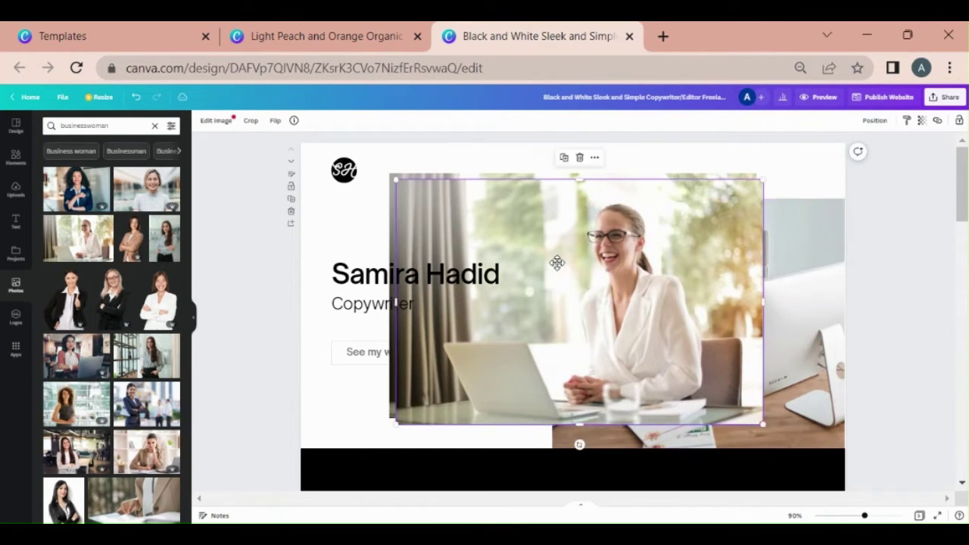
pyautogui.moveTo(556, 262); pyautogui.dragTo(660, 277)
pyautogui.click(513, 206)
pyautogui.hotkey('ctrl', 'z')
pyautogui.hotkey('ctrl', 'z')
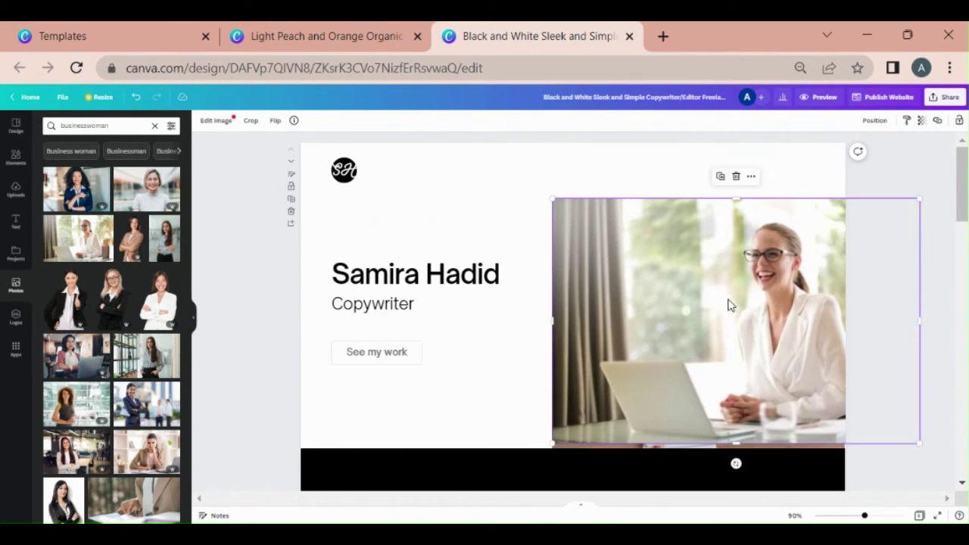
pyautogui.moveTo(726, 375); pyautogui.dragTo(674, 384)
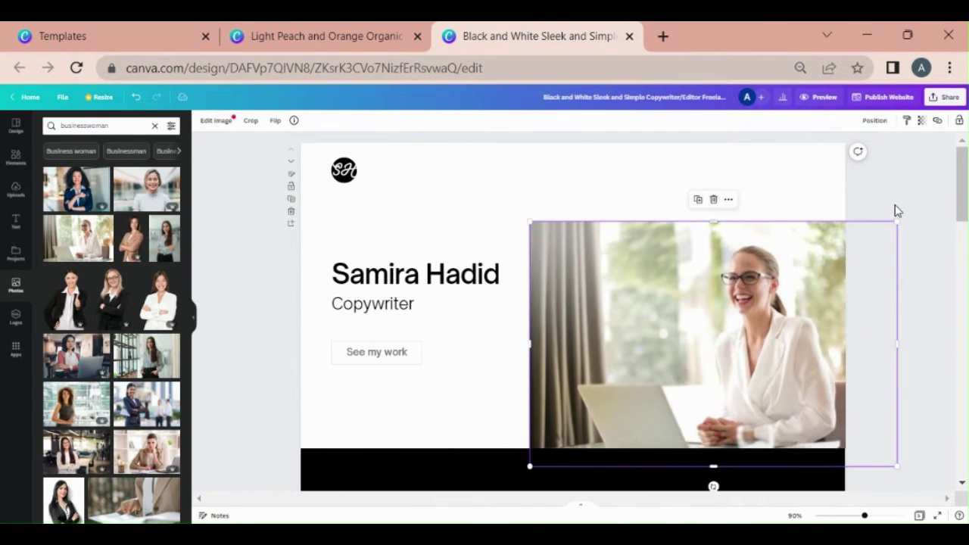
pyautogui.click(919, 177)
# Step: Place a businesswoman photo in About Me, shrunk to about two-thirds and moved down
pyautogui.scroll(-3, 540, 262)
pyautogui.scroll(-3, 540, 262)
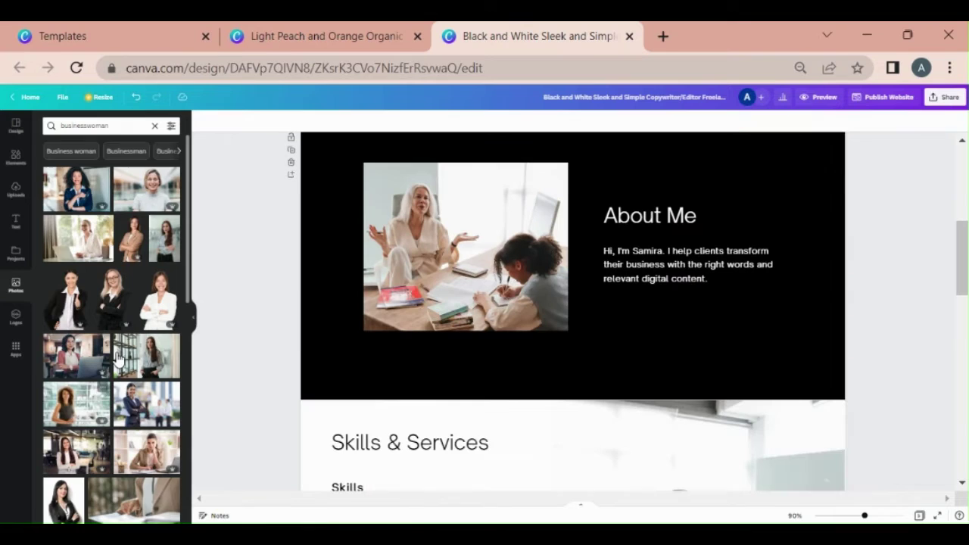
pyautogui.scroll(-5, 118, 358)
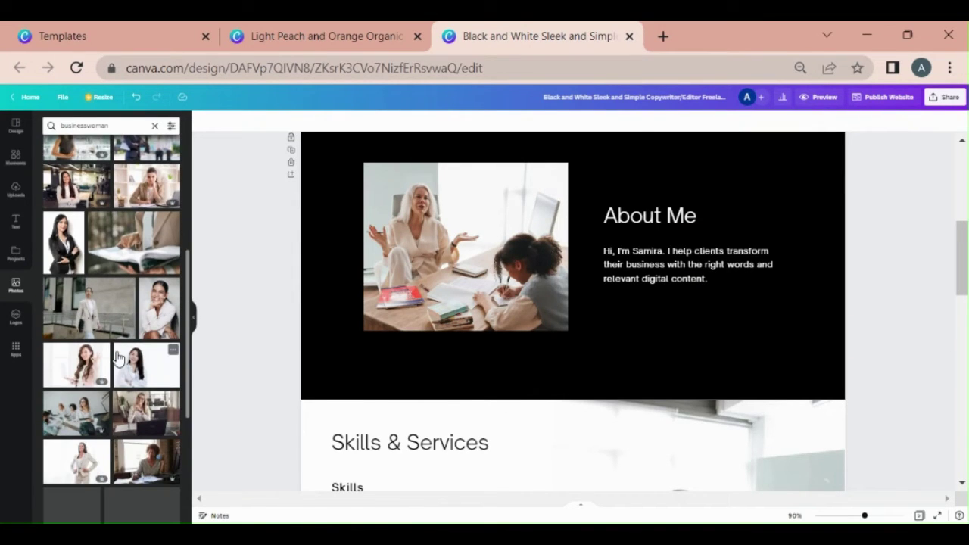
pyautogui.moveTo(124, 409); pyautogui.dragTo(428, 218)
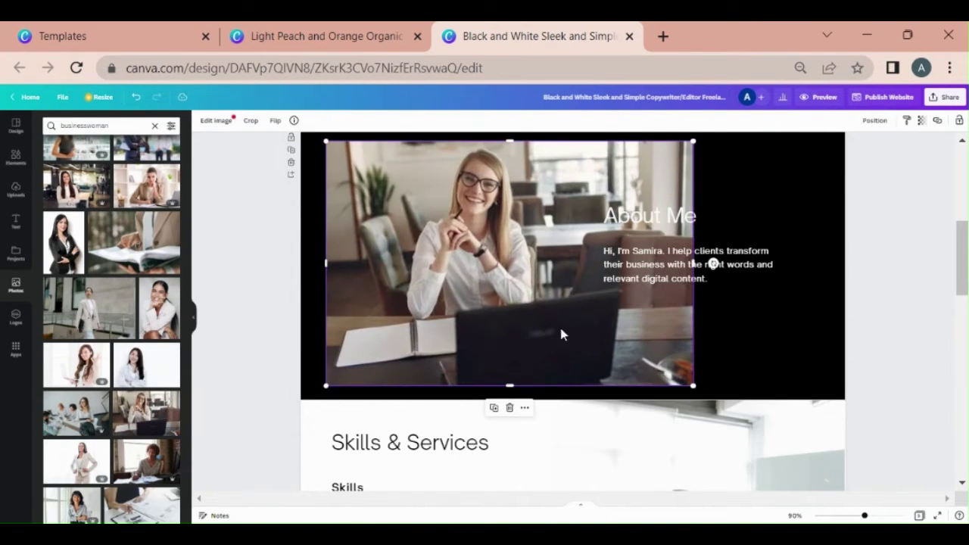
pyautogui.moveTo(695, 386); pyautogui.dragTo(554, 293)
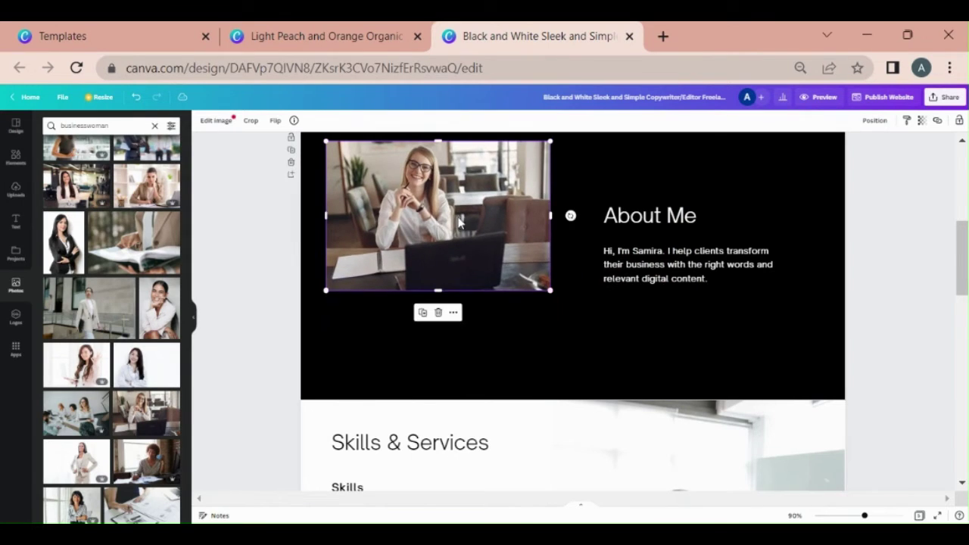
pyautogui.moveTo(460, 222); pyautogui.dragTo(465, 259)
# Step: Replace the older woman's Skills & Services photo with the woman-at-laptop photo, widened to fit
pyautogui.scroll(-5, 573, 303)
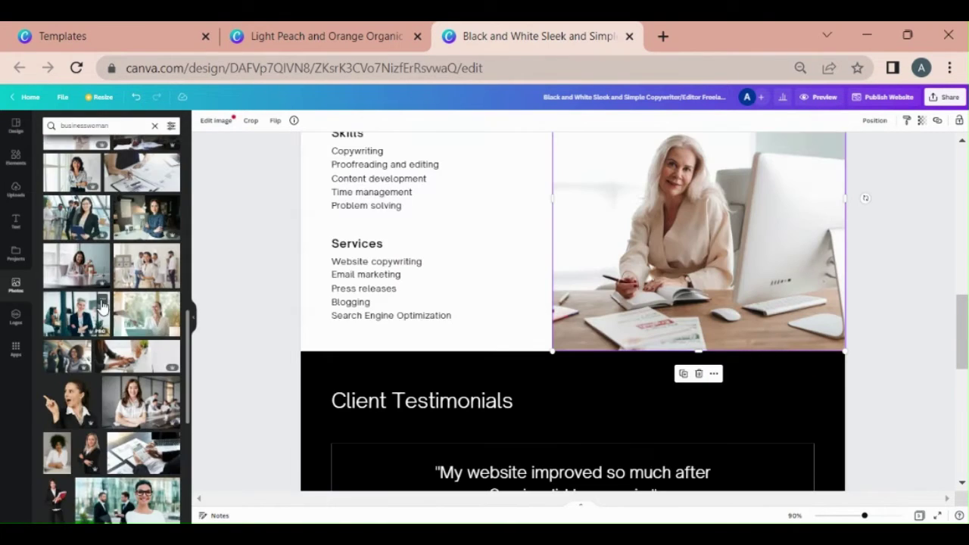
pyautogui.scroll(-3, 102, 305)
pyautogui.scroll(-3, 102, 305)
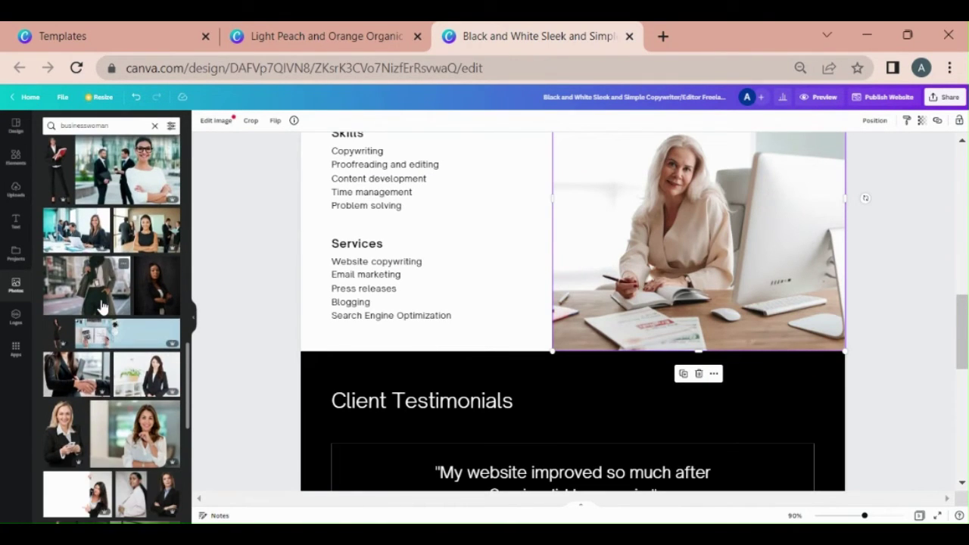
pyautogui.scroll(-3, 102, 305)
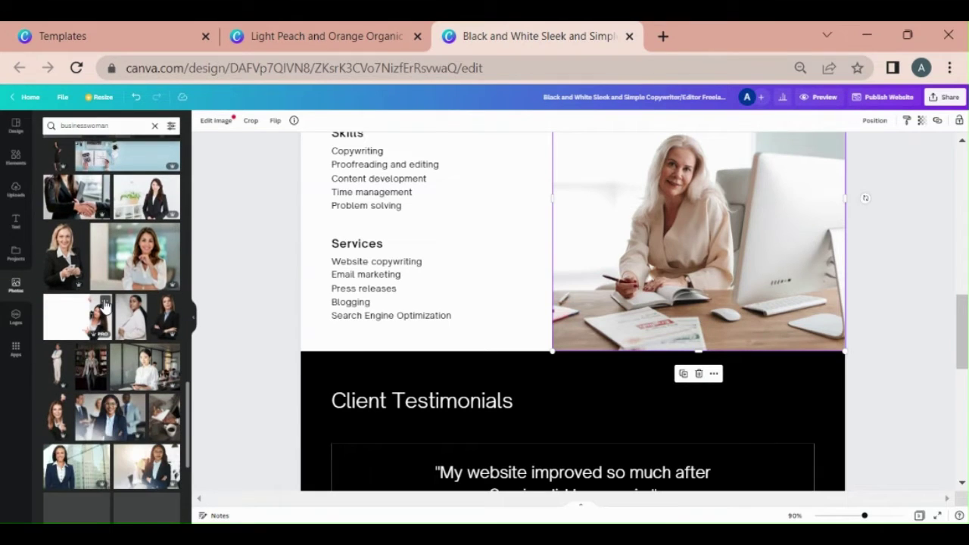
pyautogui.scroll(-3, 127, 276)
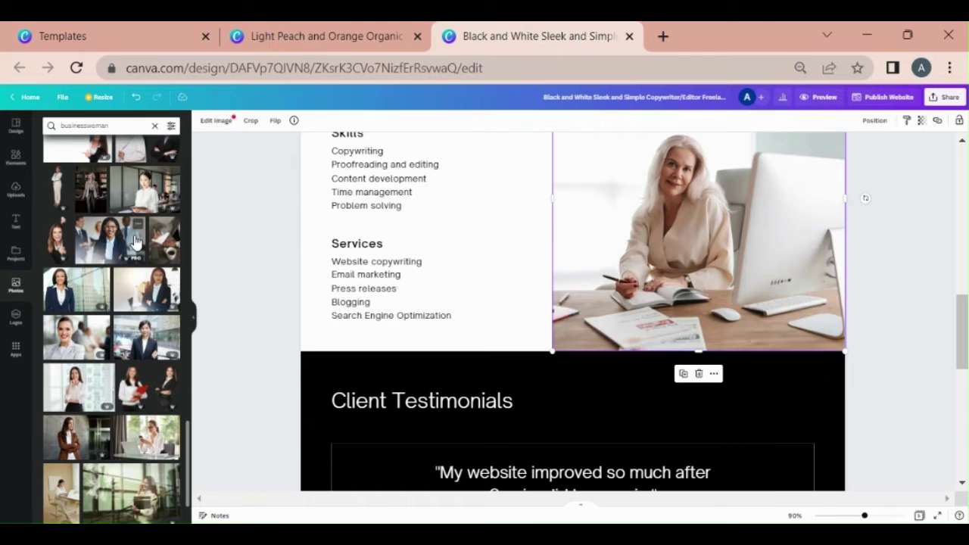
pyautogui.scroll(-2, 135, 241)
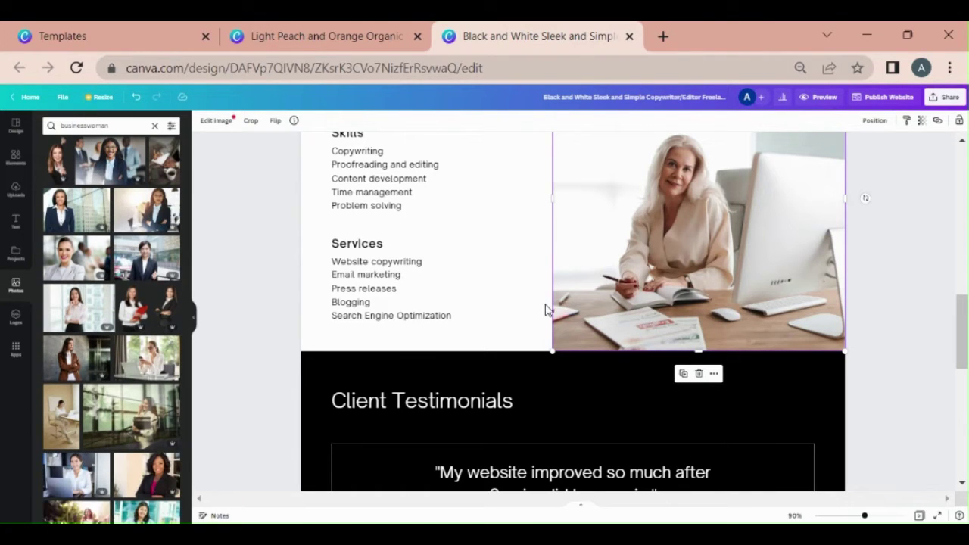
pyautogui.click(62, 420)
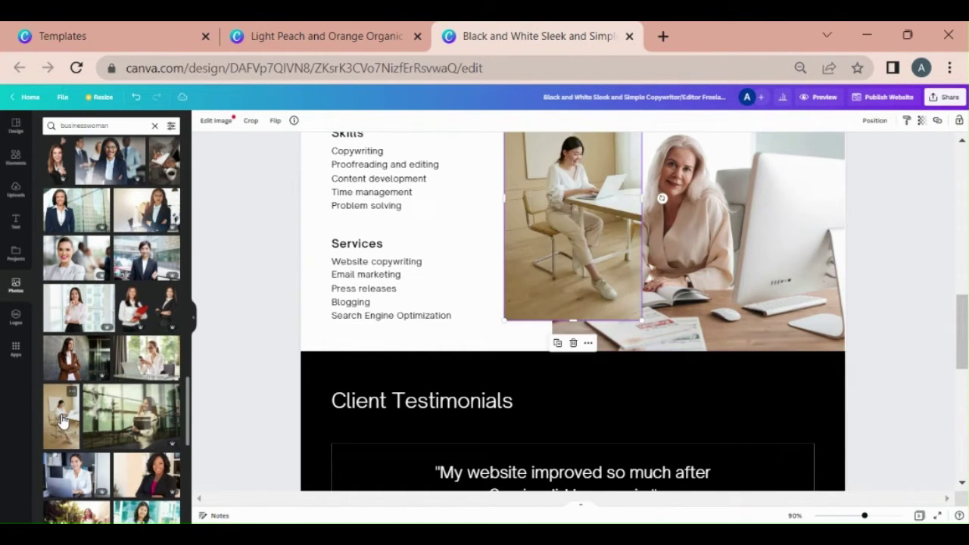
pyautogui.click(804, 250)
pyautogui.press('Delete')
pyautogui.scroll(3, 805, 249)
pyautogui.moveTo(504, 376); pyautogui.dragTo(595, 376)
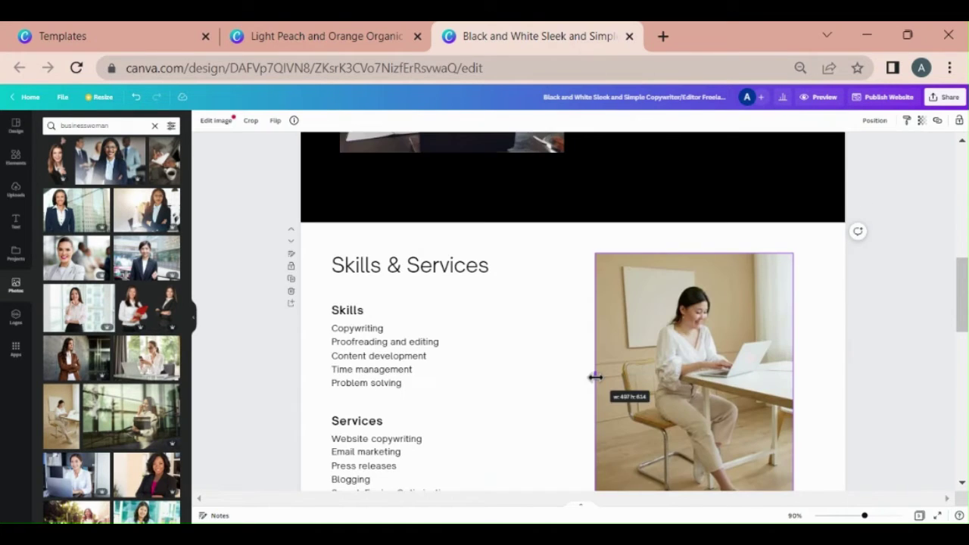
pyautogui.scroll(-10, 497, 331)
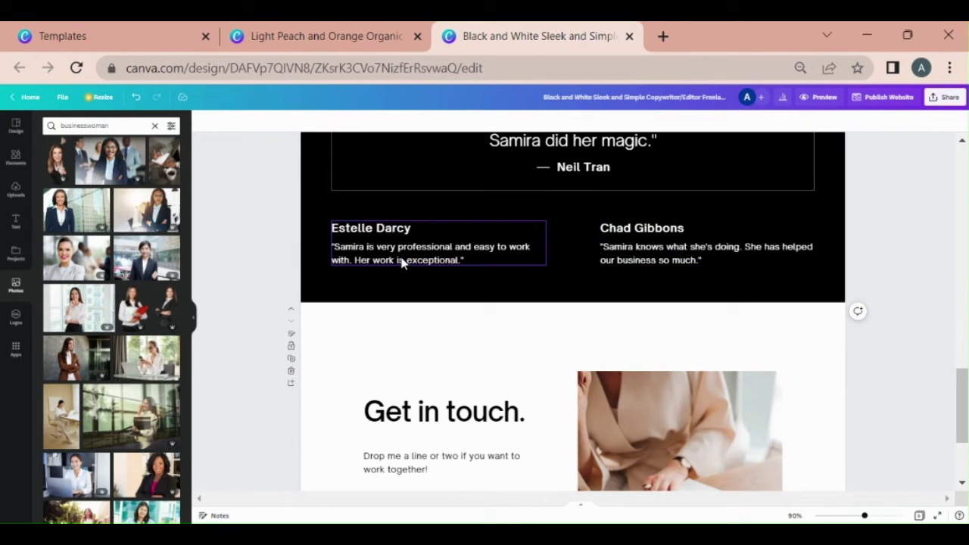
# Step: Replace the Get in touch photo with the businesswoman-on-phone-with-folder photo
pyautogui.scroll(3, 402, 261)
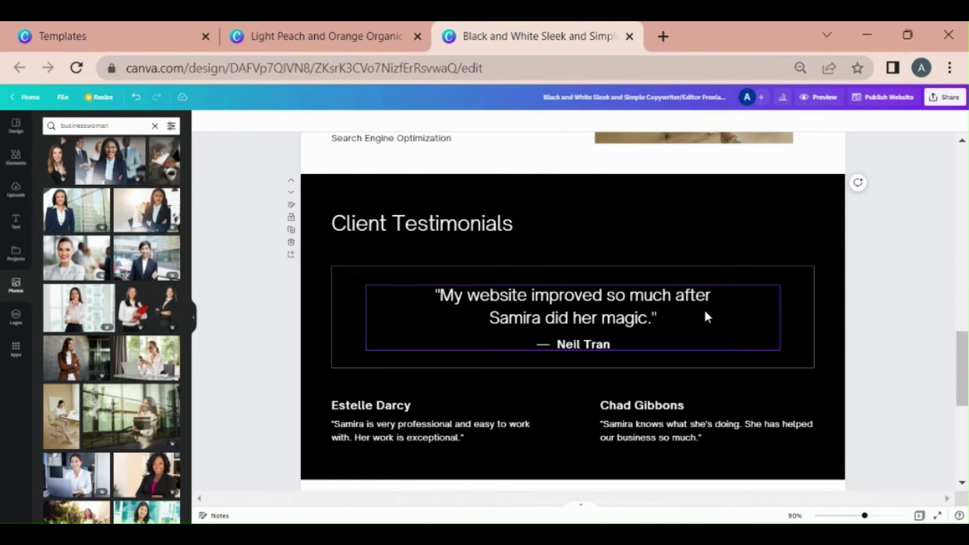
pyautogui.scroll(-3, 703, 310)
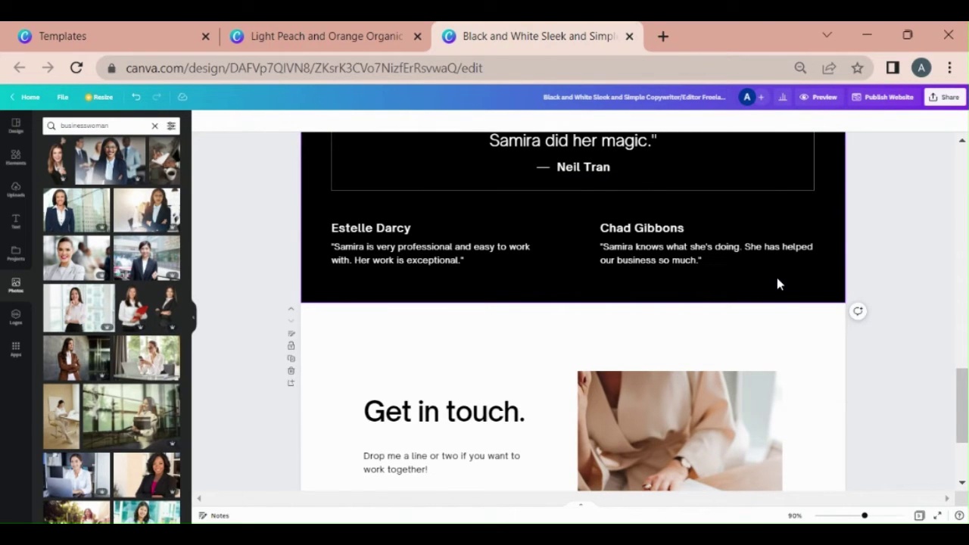
pyautogui.scroll(-3, 777, 284)
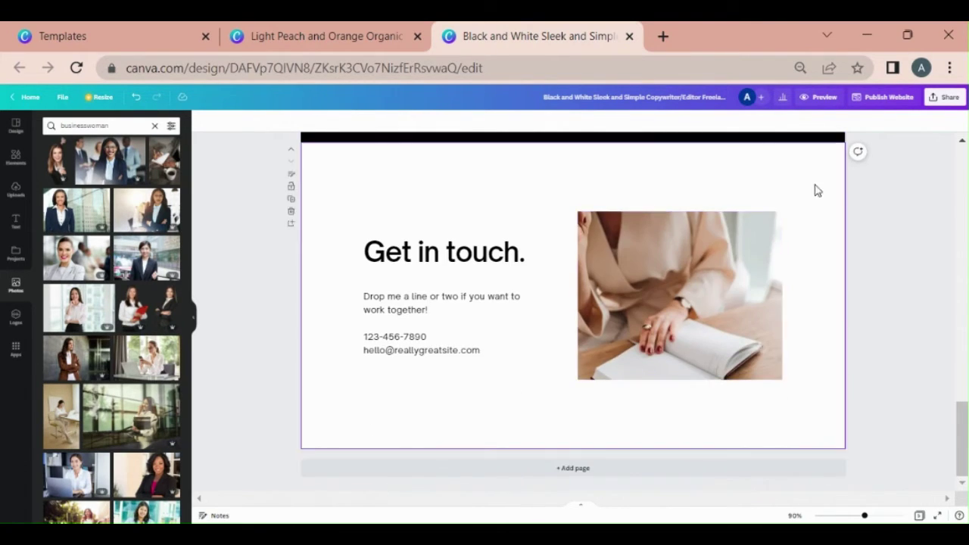
pyautogui.click(660, 349)
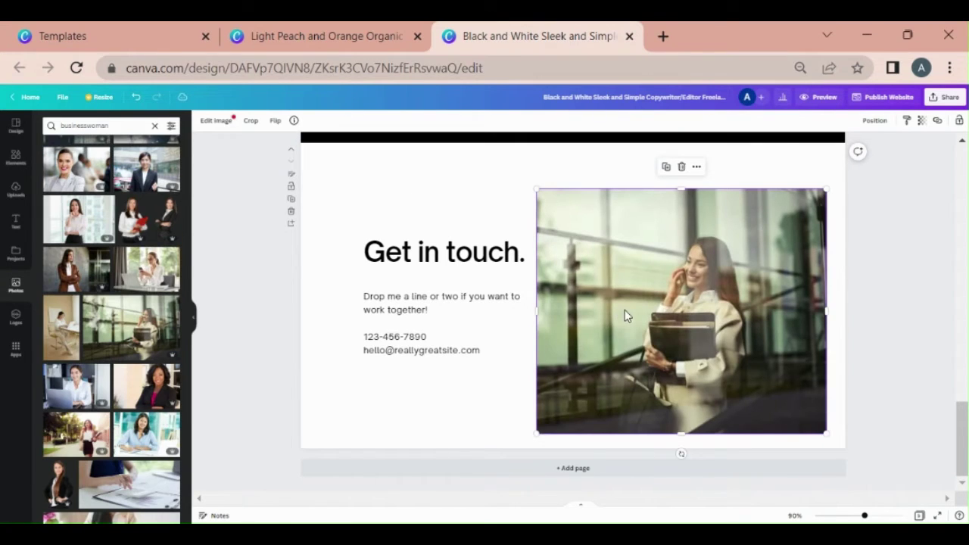
# Step: Select the contact details text for editing, then bring up the See my work button's options
pyautogui.click(417, 320)
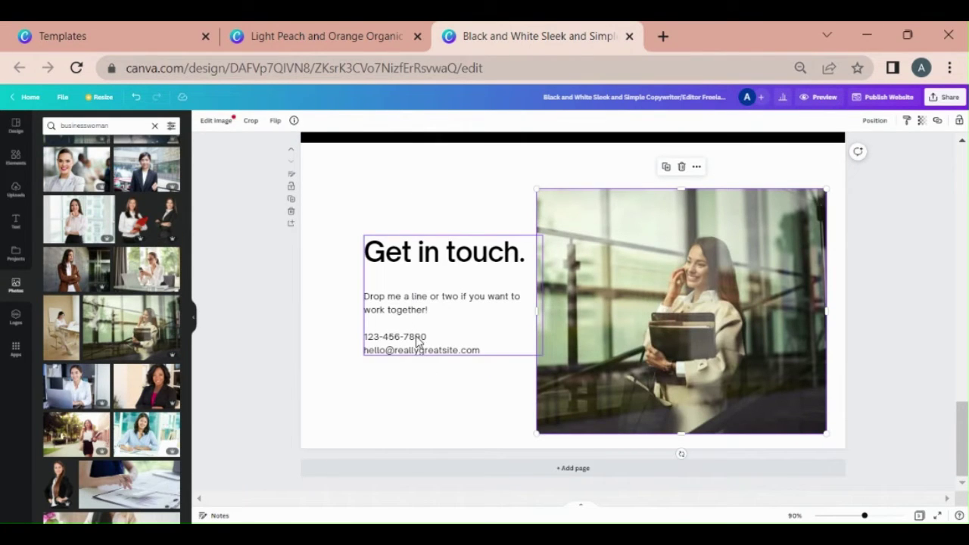
pyautogui.doubleClick(418, 336)
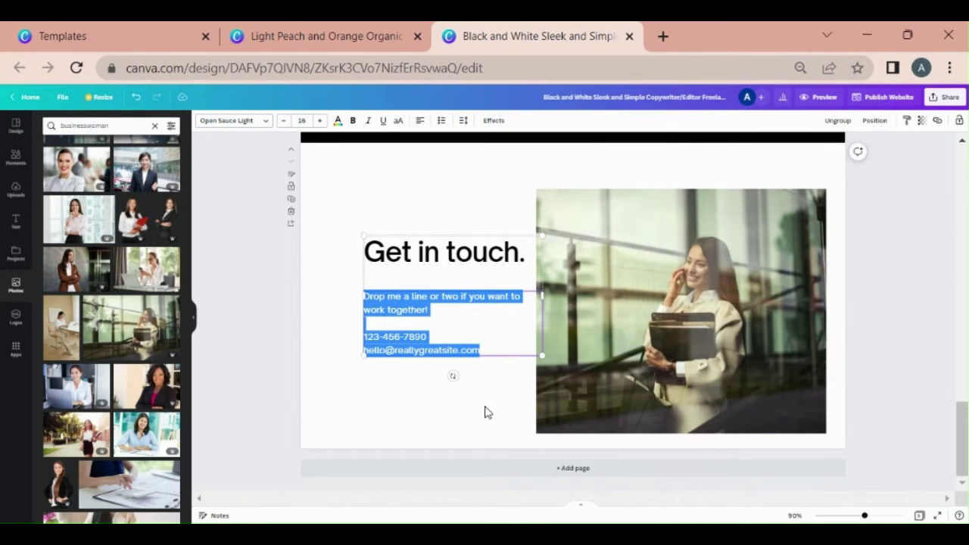
pyautogui.scroll(5, 904, 305)
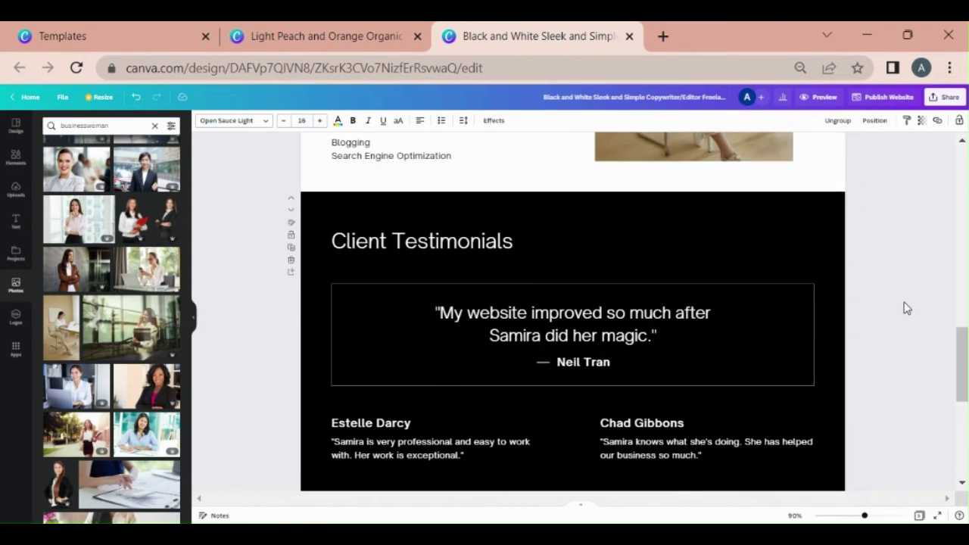
pyautogui.scroll(10, 905, 308)
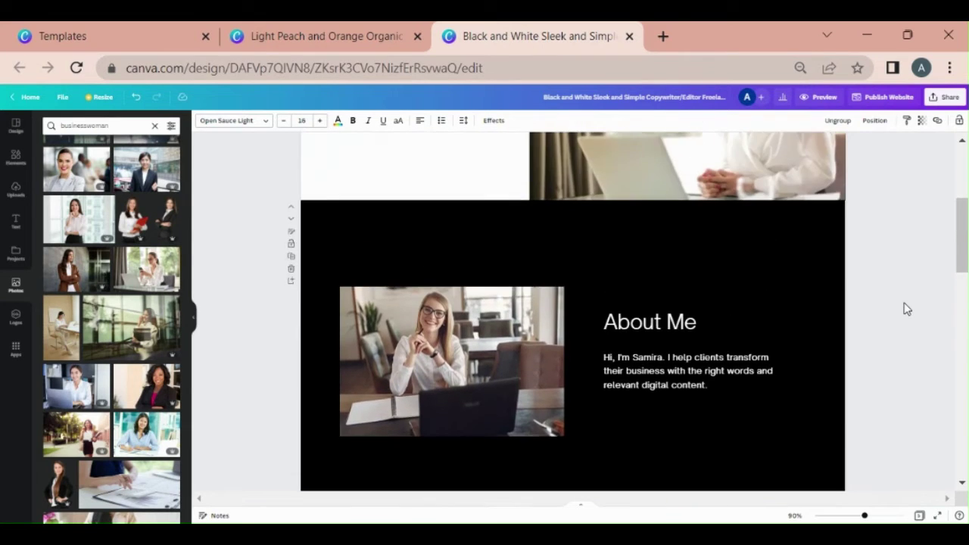
pyautogui.scroll(3, 906, 307)
pyautogui.scroll(-1, 432, 344)
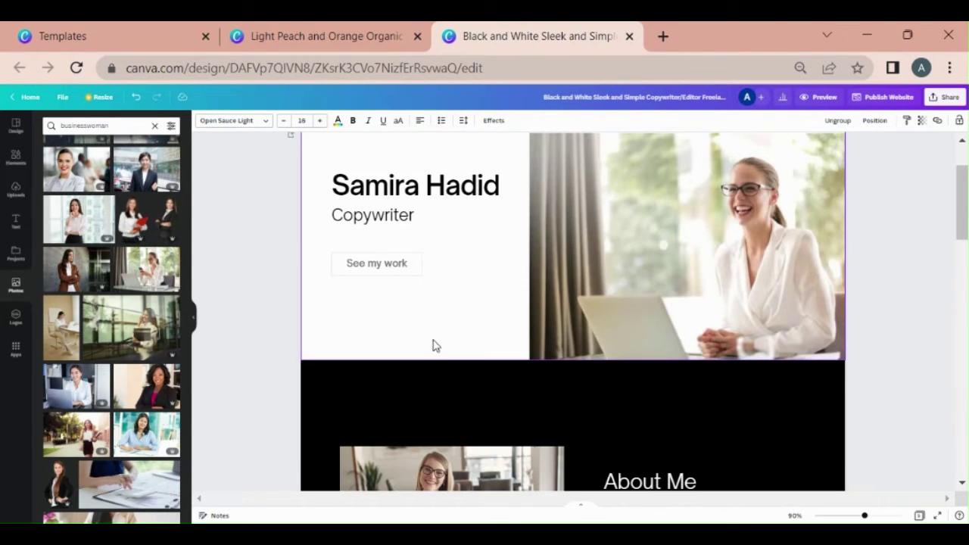
pyautogui.rightClick(398, 264)
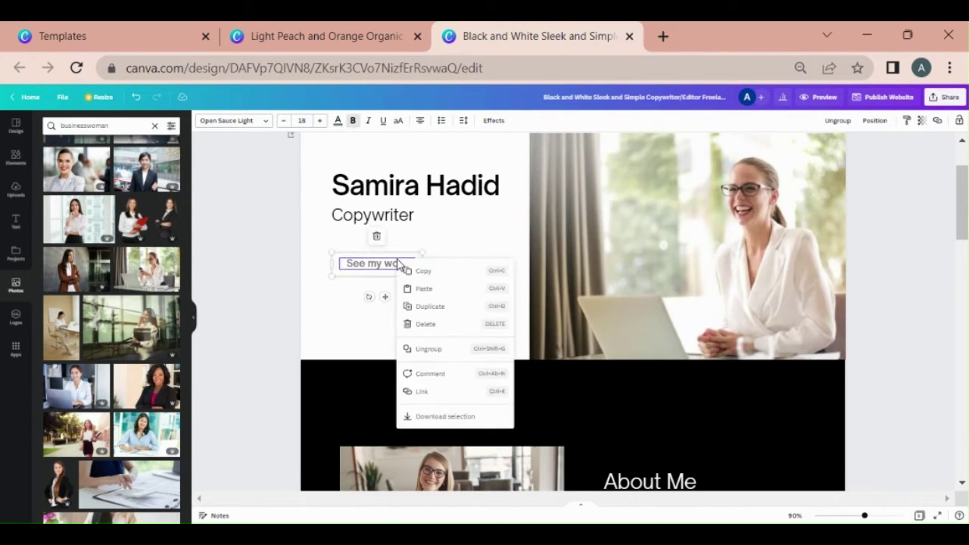
# Step: Link the See my work button to page '3 - Background', verify it, and preview the site
pyautogui.click(421, 394)
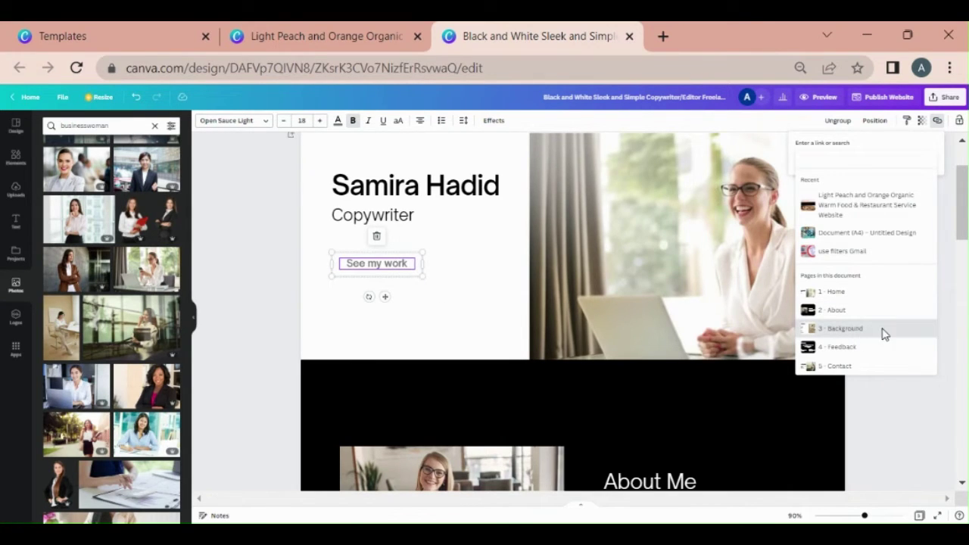
pyautogui.click(882, 330)
pyautogui.click(377, 265)
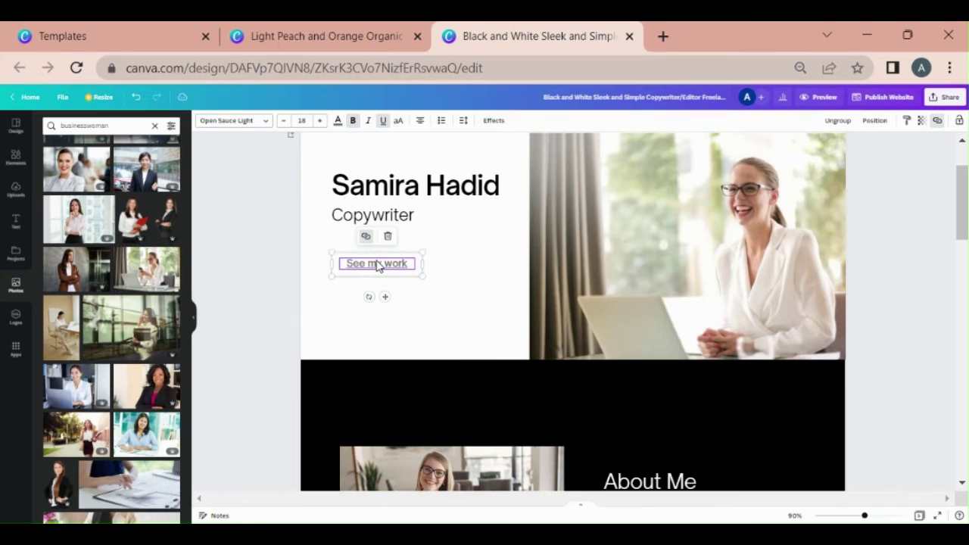
pyautogui.rightClick(377, 264)
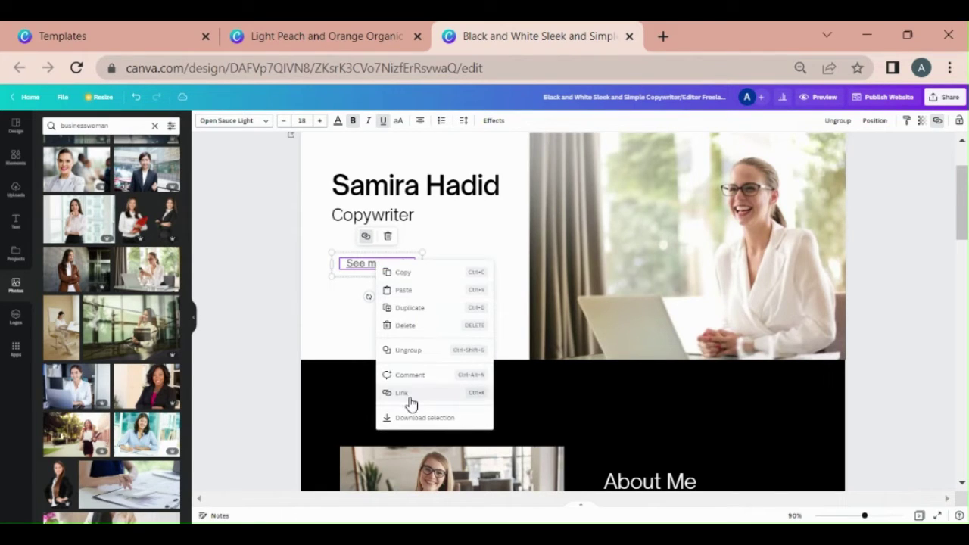
pyautogui.click(369, 237)
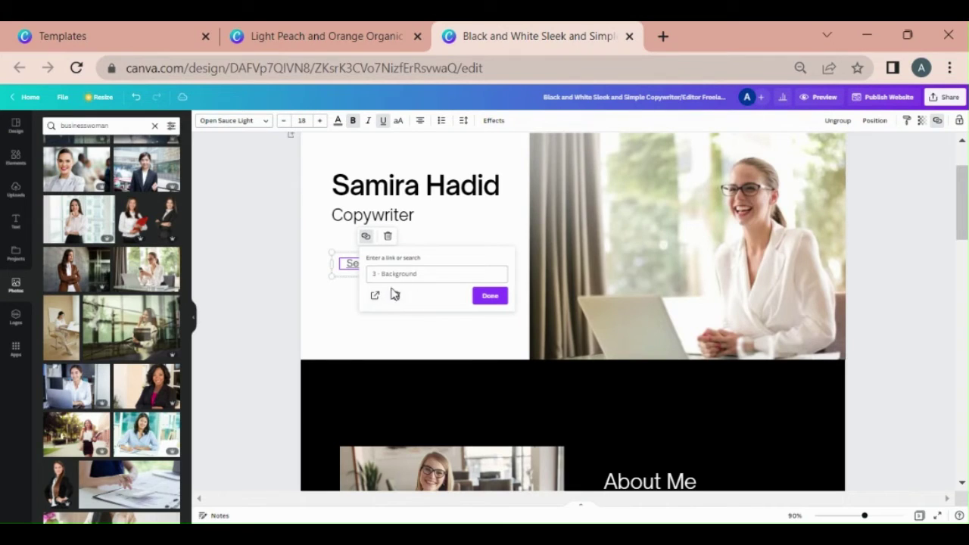
pyautogui.rightClick(349, 335)
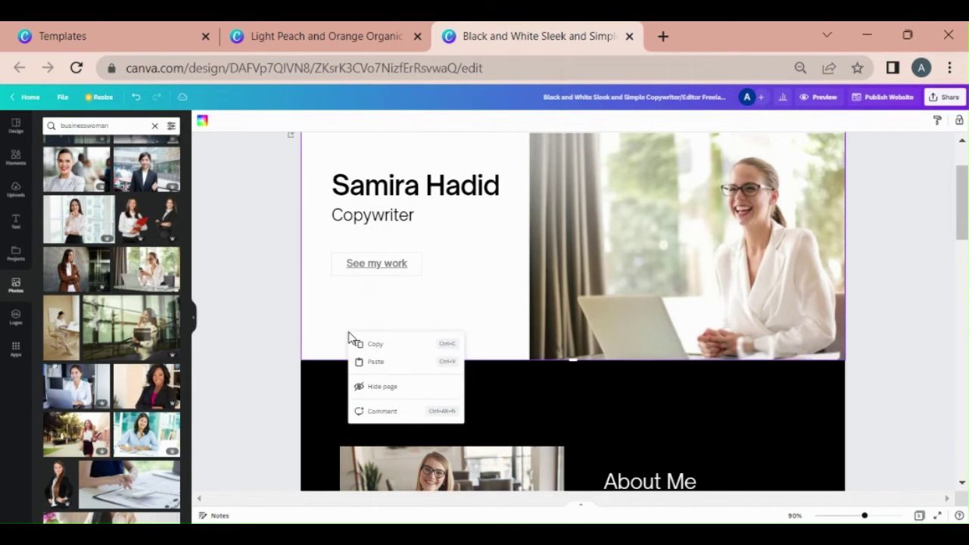
pyautogui.click(817, 97)
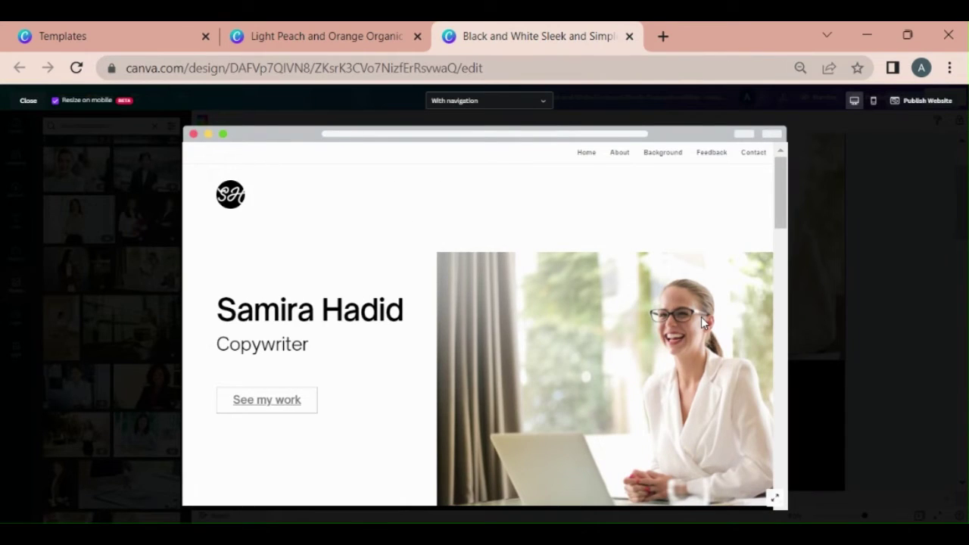
pyautogui.scroll(-5, 702, 322)
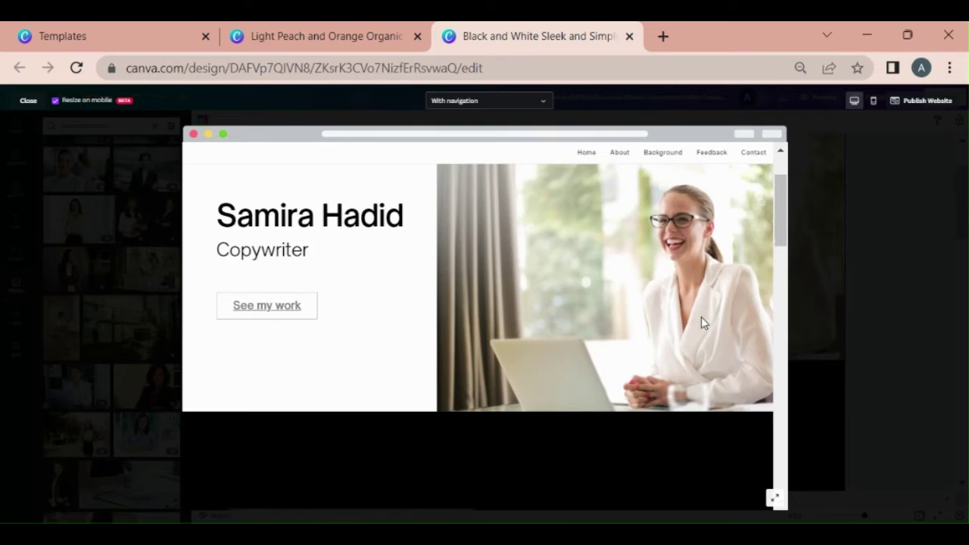
pyautogui.scroll(-5, 702, 323)
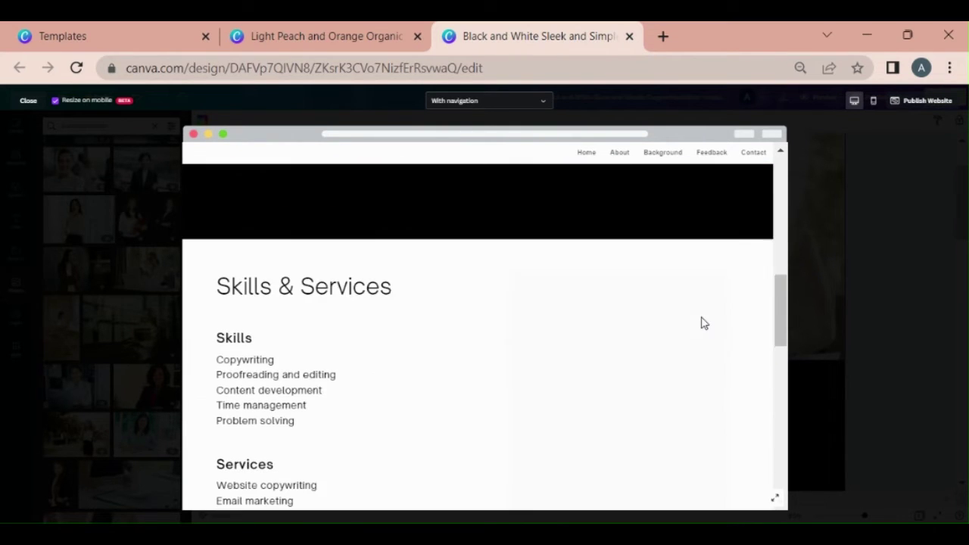
pyautogui.scroll(-8, 702, 323)
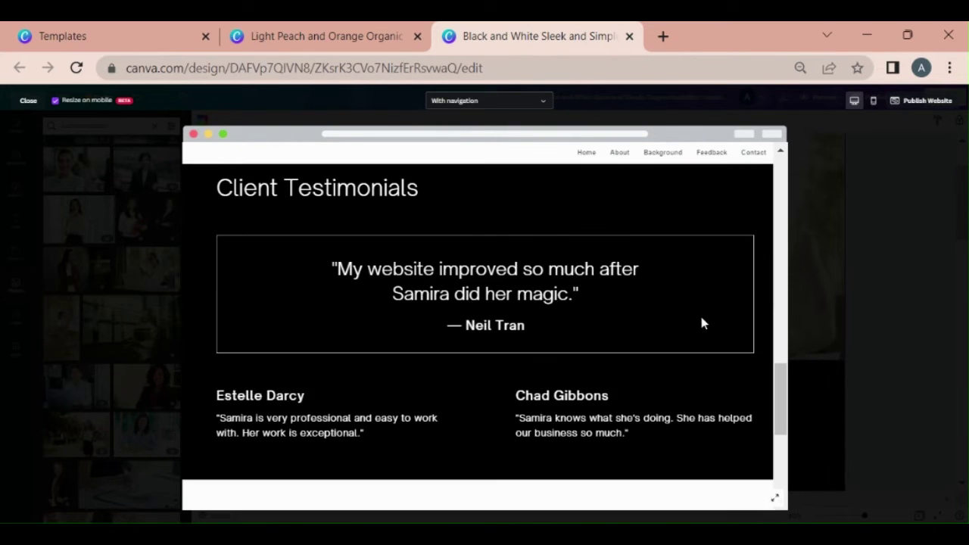
pyautogui.scroll(-1, 700, 319)
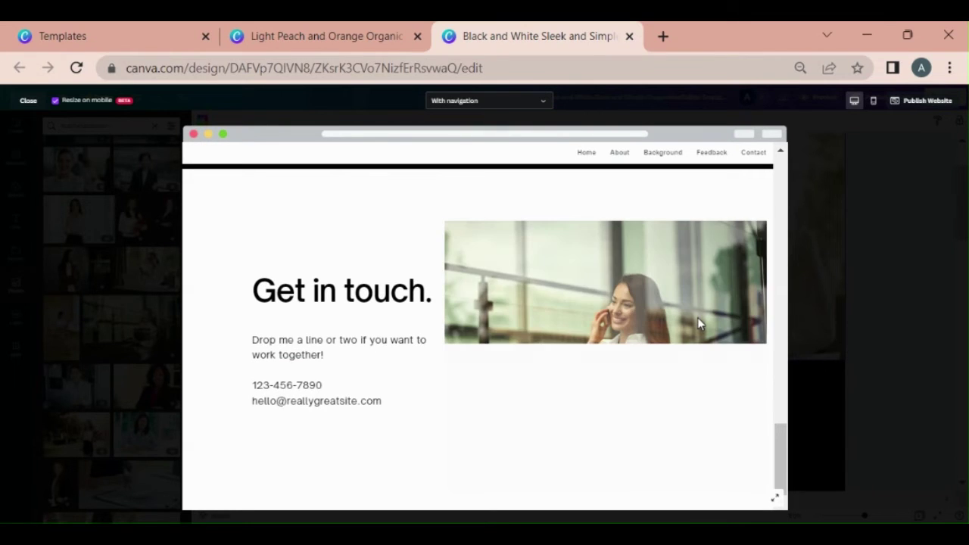
pyautogui.scroll(15, 697, 318)
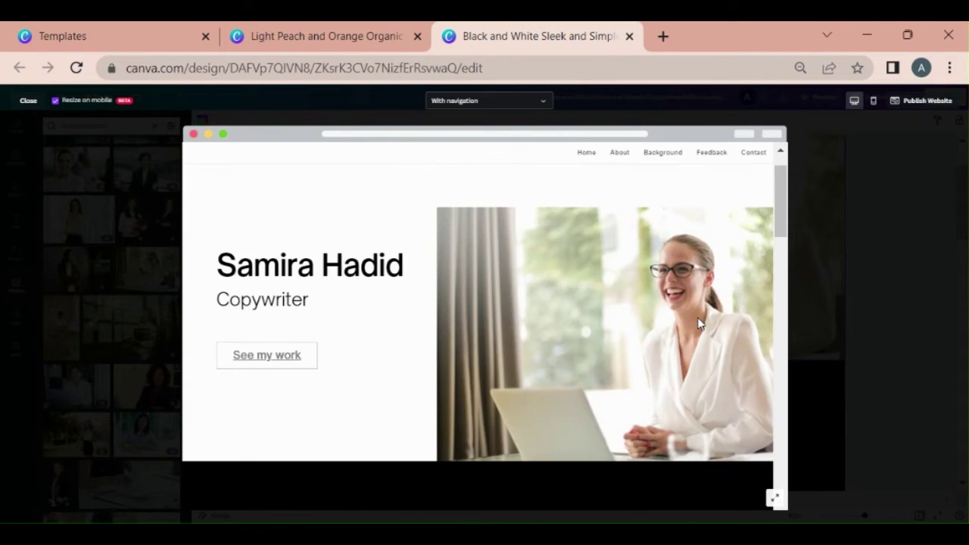
pyautogui.click(276, 359)
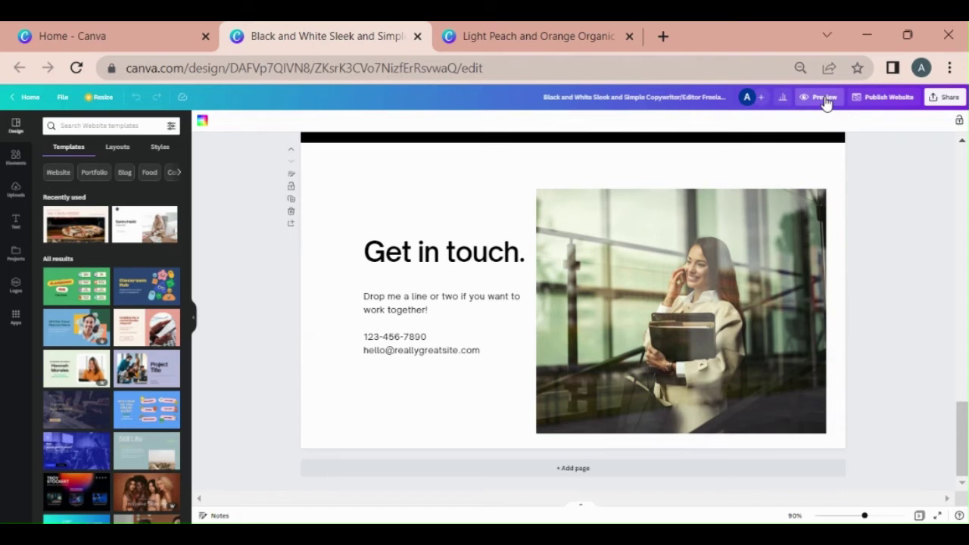
pyautogui.click(825, 100)
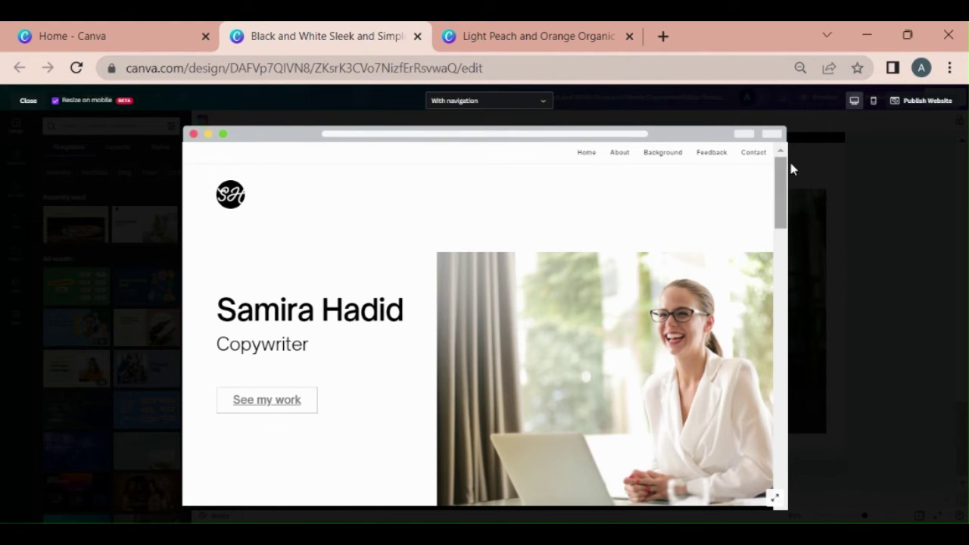
pyautogui.click(876, 102)
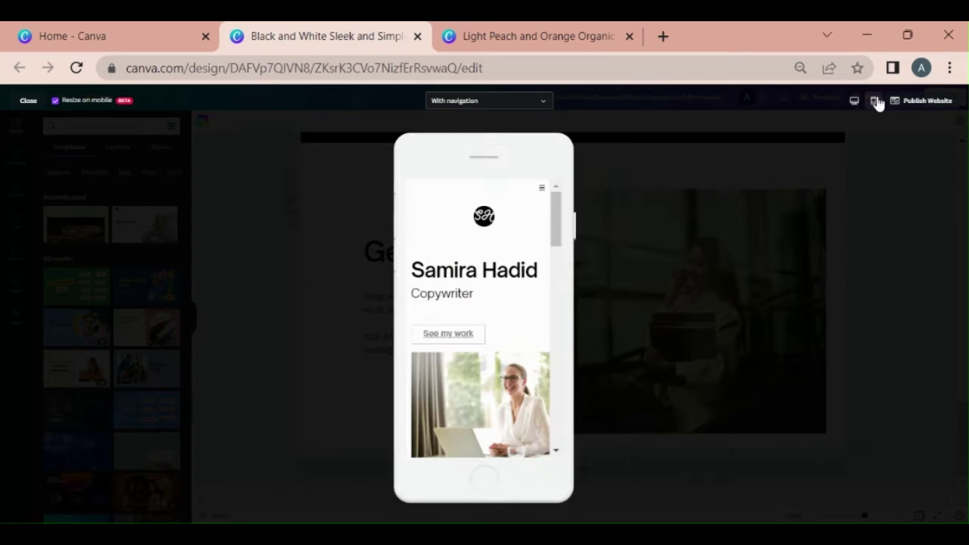
pyautogui.scroll(-5, 505, 272)
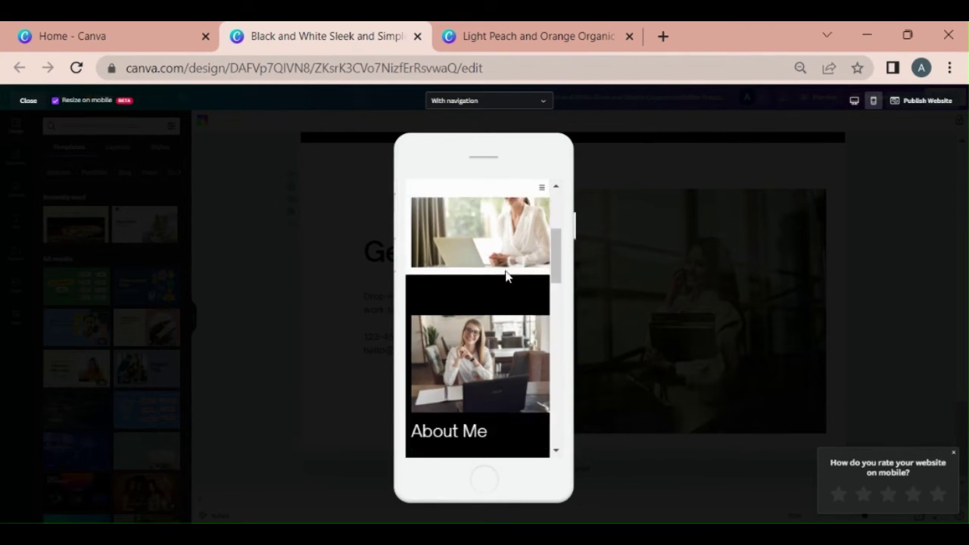
pyautogui.scroll(-10, 505, 271)
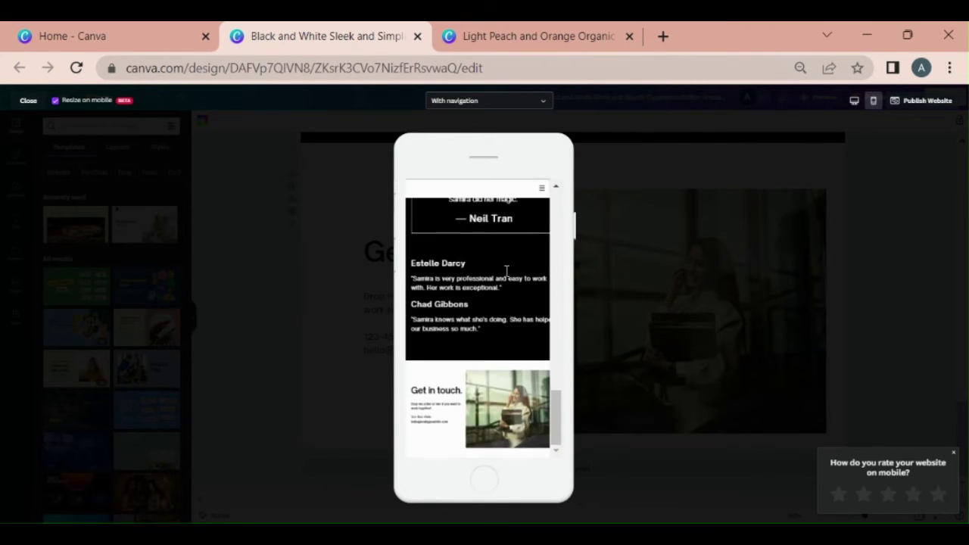
pyautogui.scroll(3, 506, 272)
pyautogui.scroll(-3, 505, 270)
pyautogui.click(854, 100)
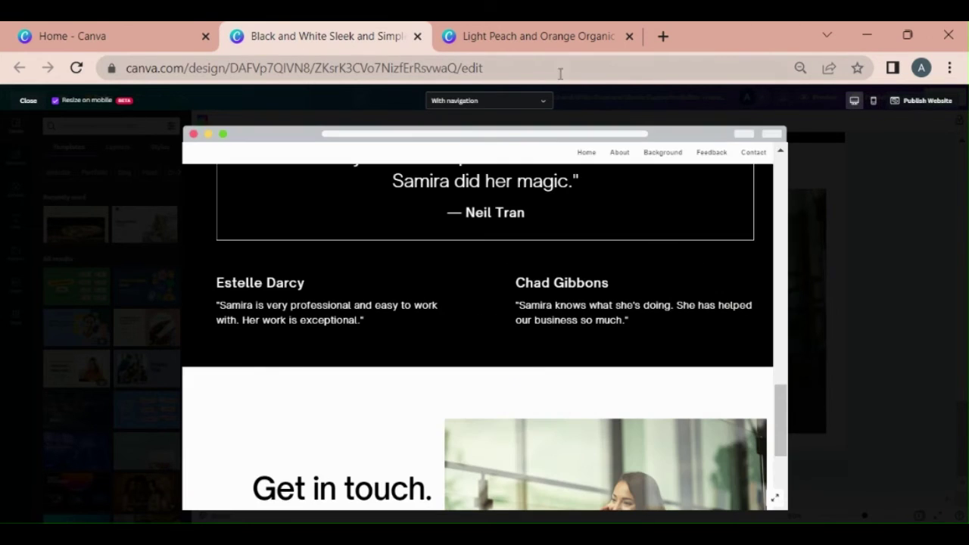
# Step: Publish the website With navigation on a Free domain, continuing to subdomain selection
pyautogui.click(19, 100)
pyautogui.scroll(5, 405, 127)
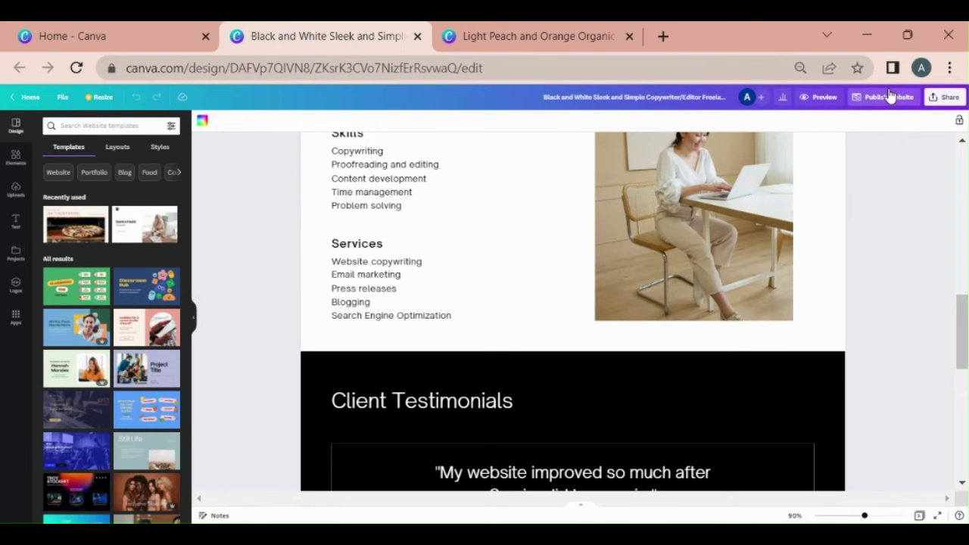
pyautogui.click(889, 96)
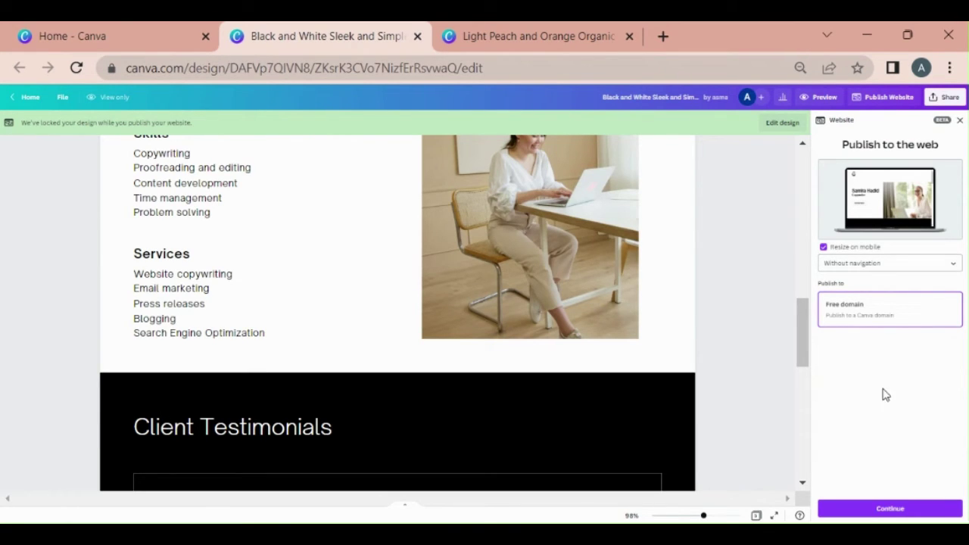
pyautogui.click(949, 267)
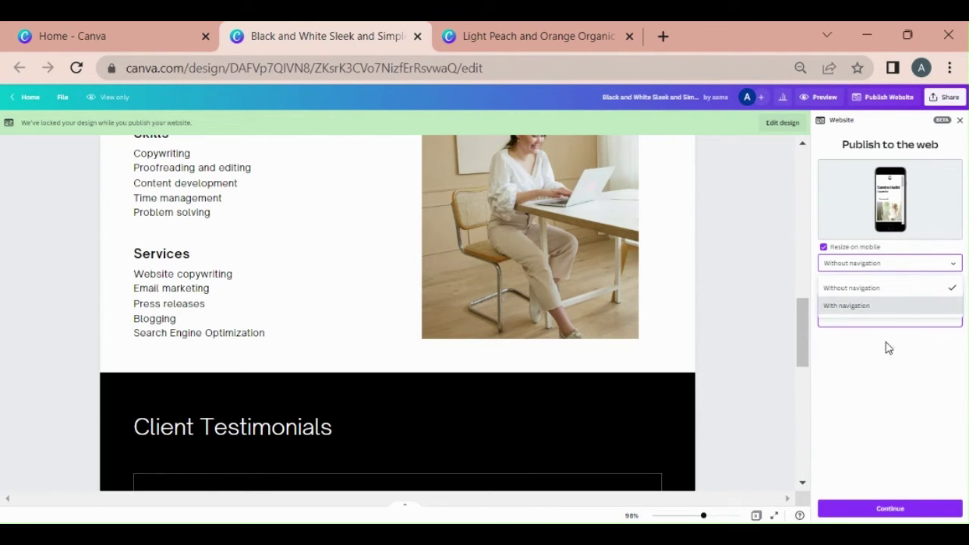
pyautogui.click(901, 312)
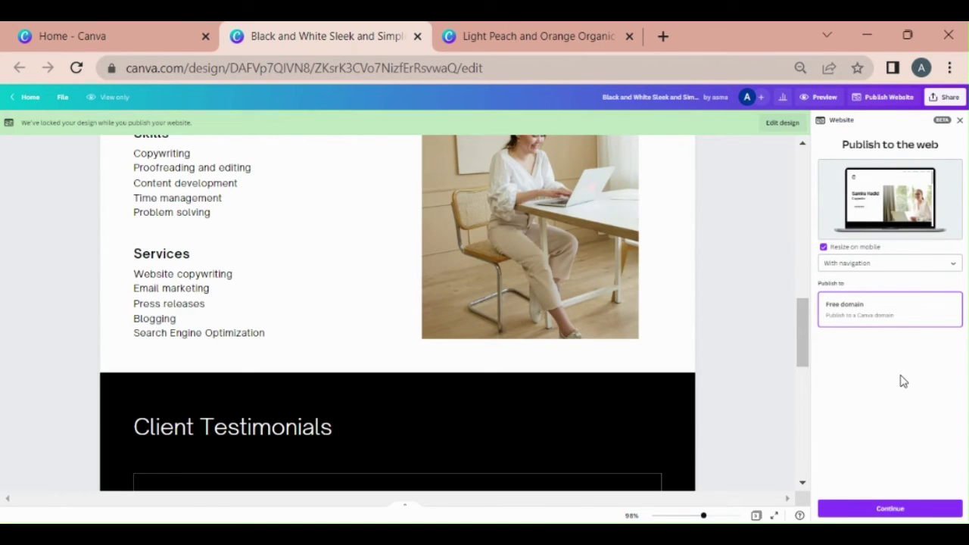
pyautogui.click(886, 508)
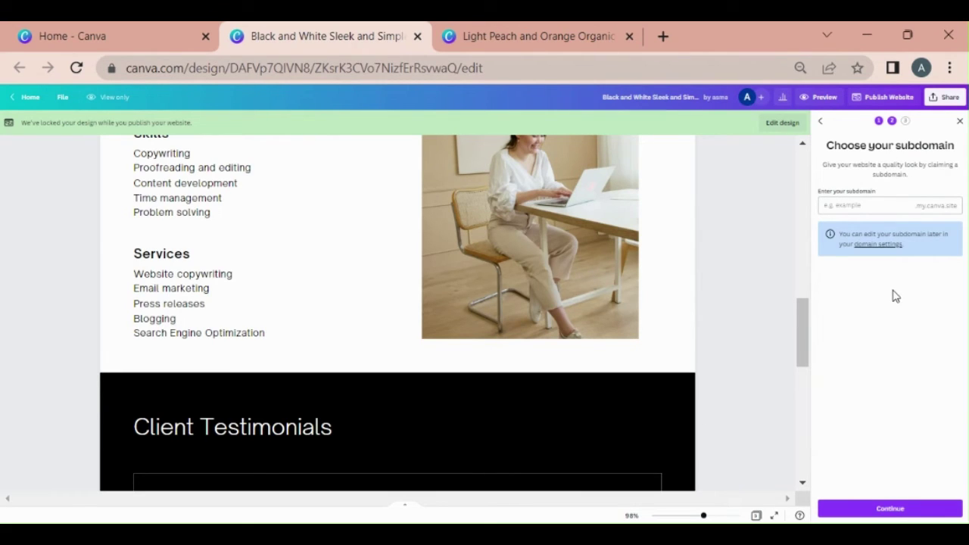
# Step: Claim the subdomain samira2022.my.canva.site after 'samira' proves unavailable
pyautogui.click(855, 204)
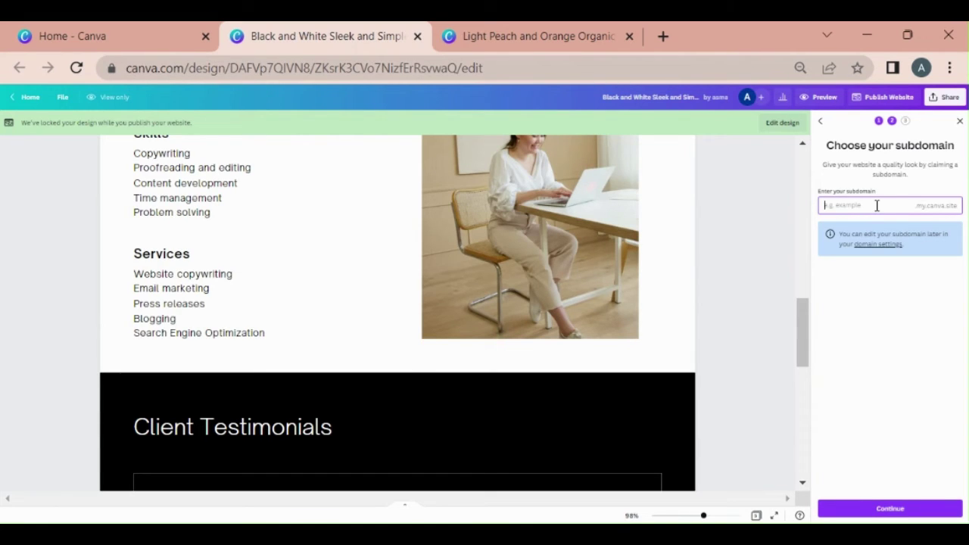
pyautogui.write('iramira')
pyautogui.click(916, 509)
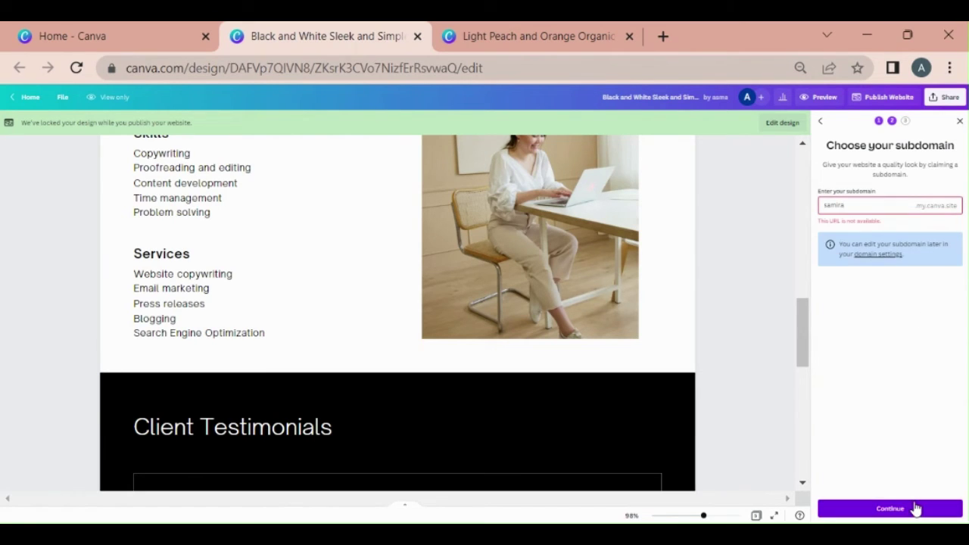
pyautogui.write('2022')
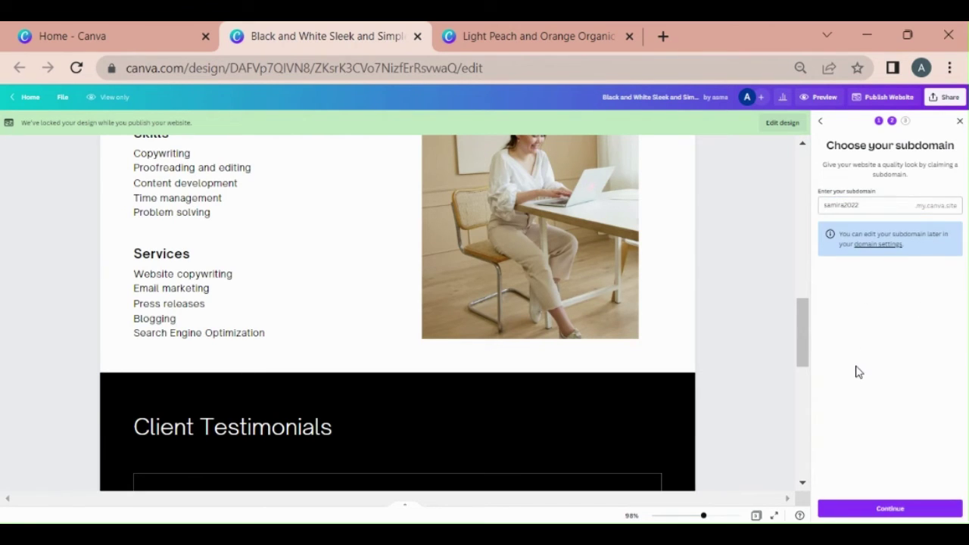
pyautogui.click(901, 511)
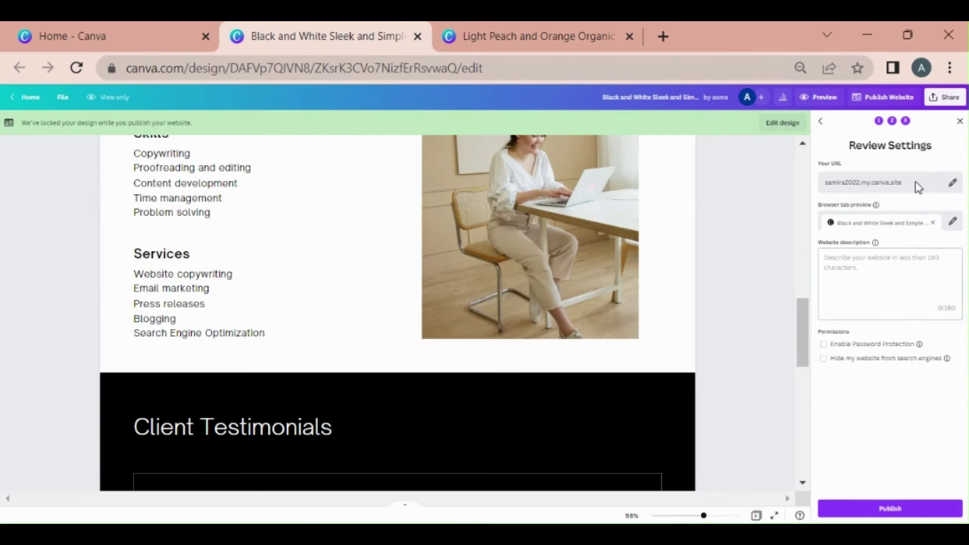
# Step: Publish the site live, copy its my.canva.site URL and open it in a new tab
pyautogui.click(889, 507)
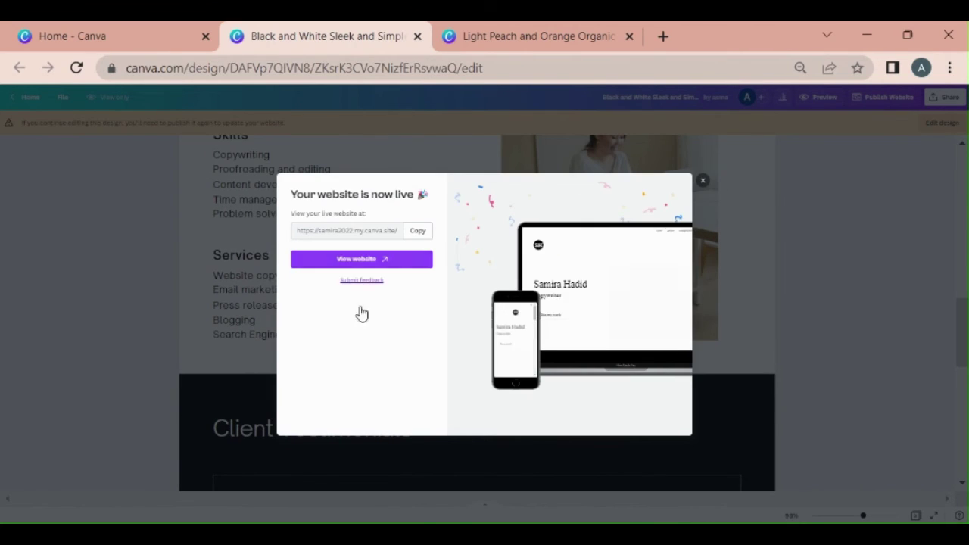
pyautogui.click(407, 230)
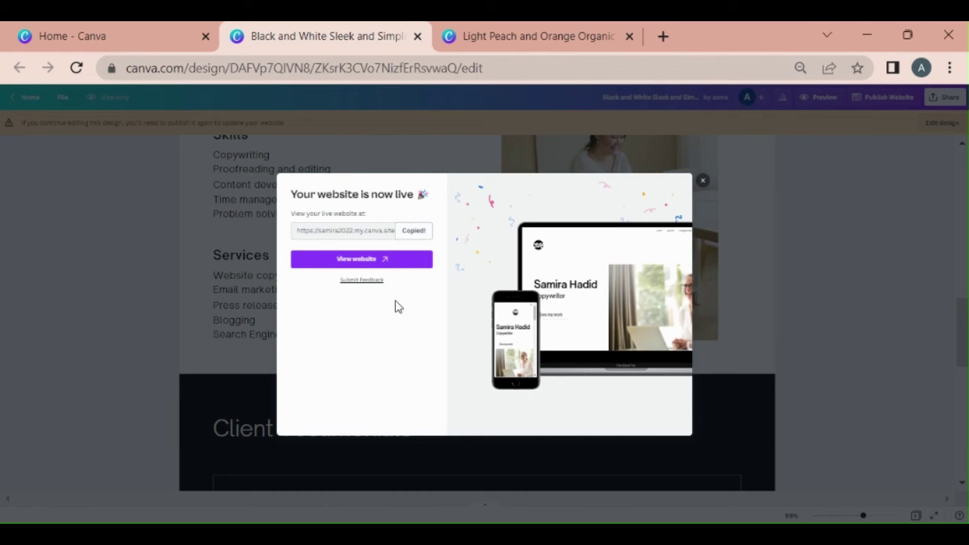
pyautogui.click(348, 262)
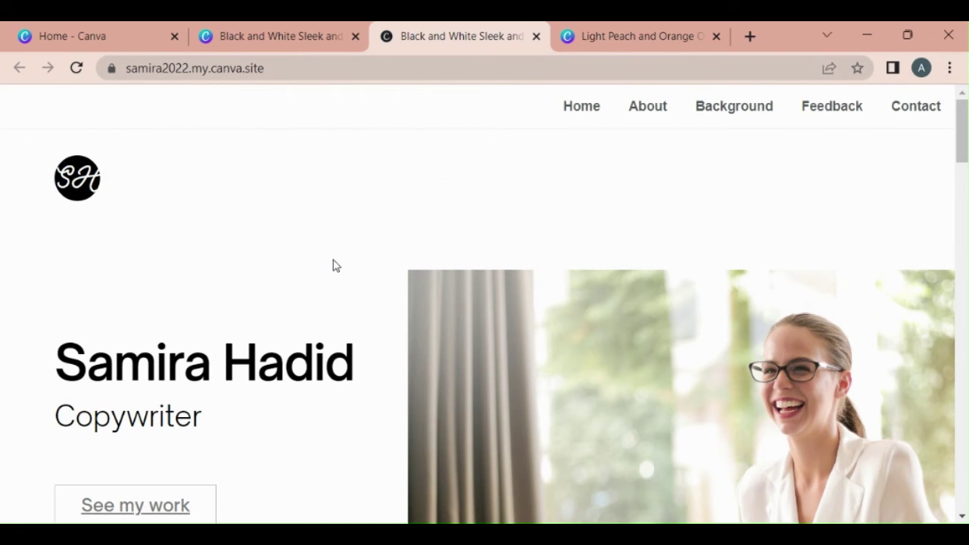
# Step: Scroll down through the published live site, then back up to the top
pyautogui.scroll(-3, 739, 167)
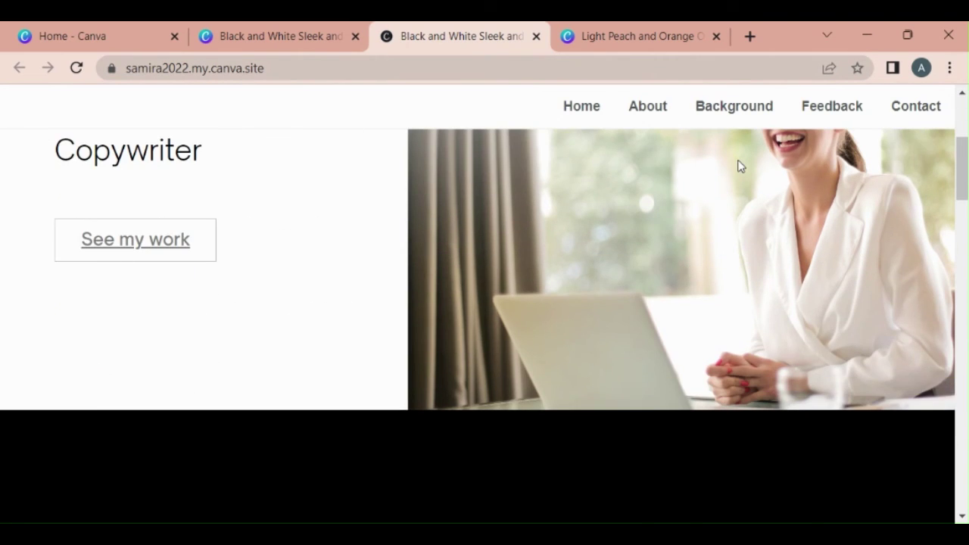
pyautogui.scroll(-10, 740, 166)
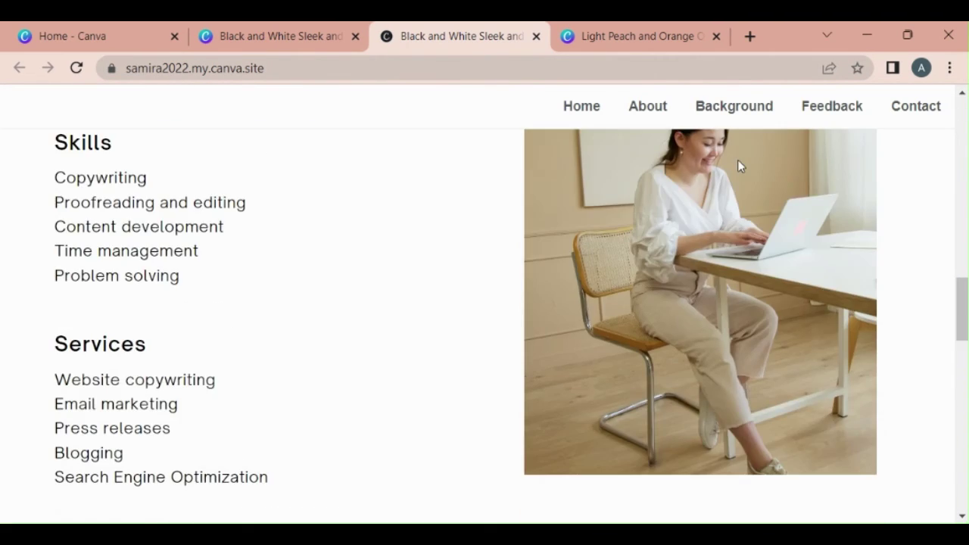
pyautogui.scroll(-10, 740, 166)
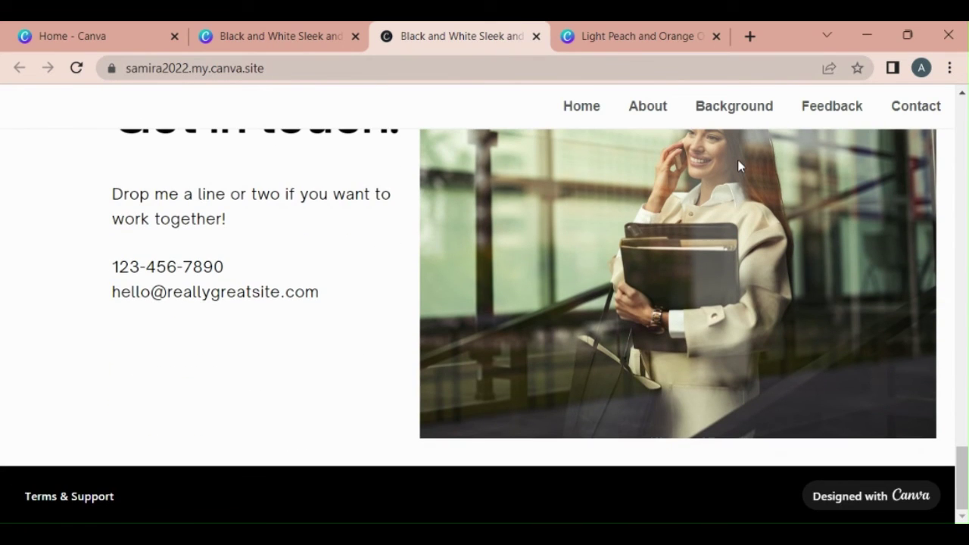
pyautogui.scroll(10, 739, 165)
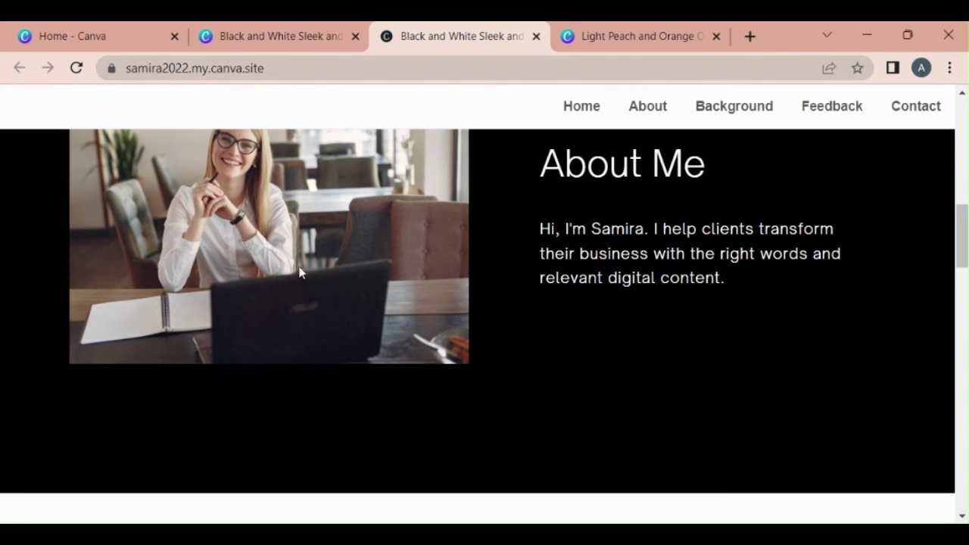
pyautogui.scroll(5, 302, 279)
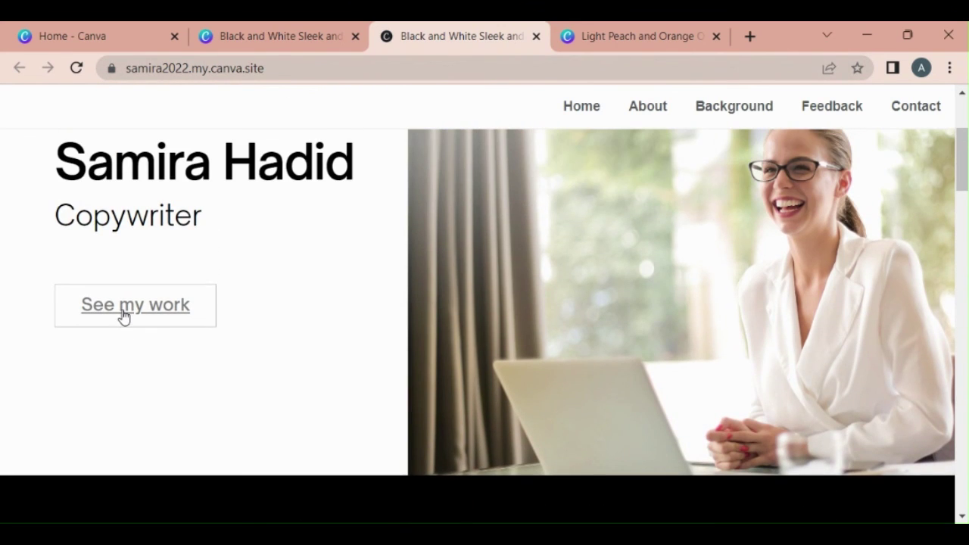
# Step: Test the See my work button and confirm it jumps to the Skills & Services section
pyautogui.click(122, 316)
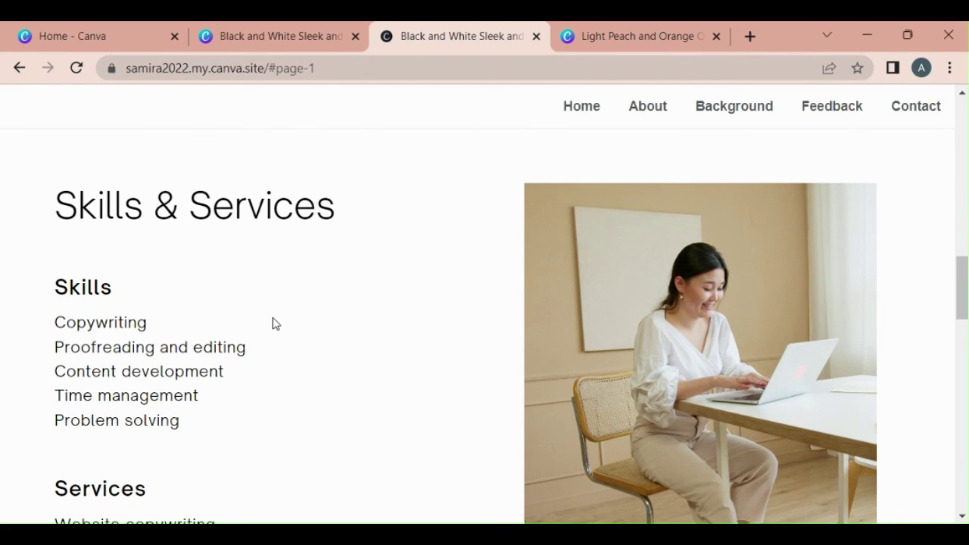
pyautogui.scroll(-6, 276, 324)
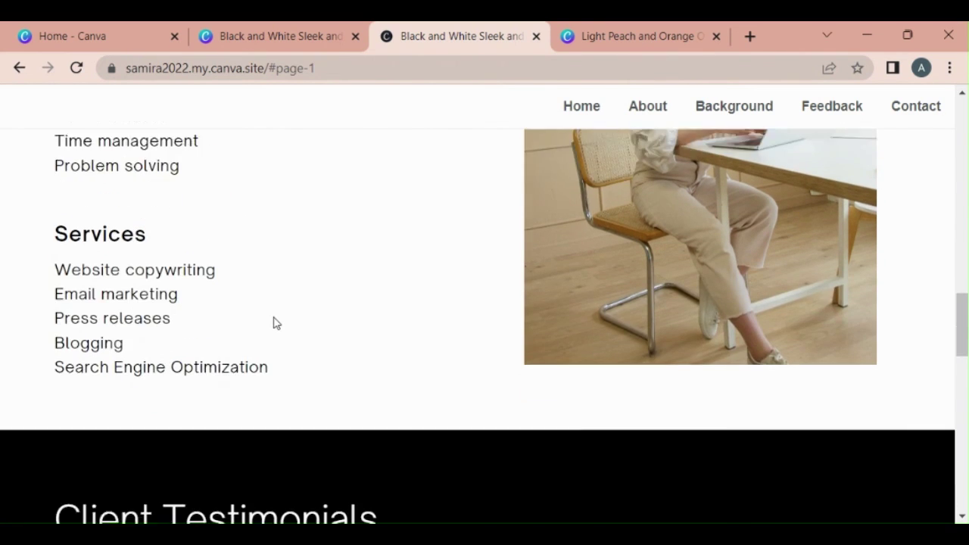
pyautogui.scroll(7, 277, 323)
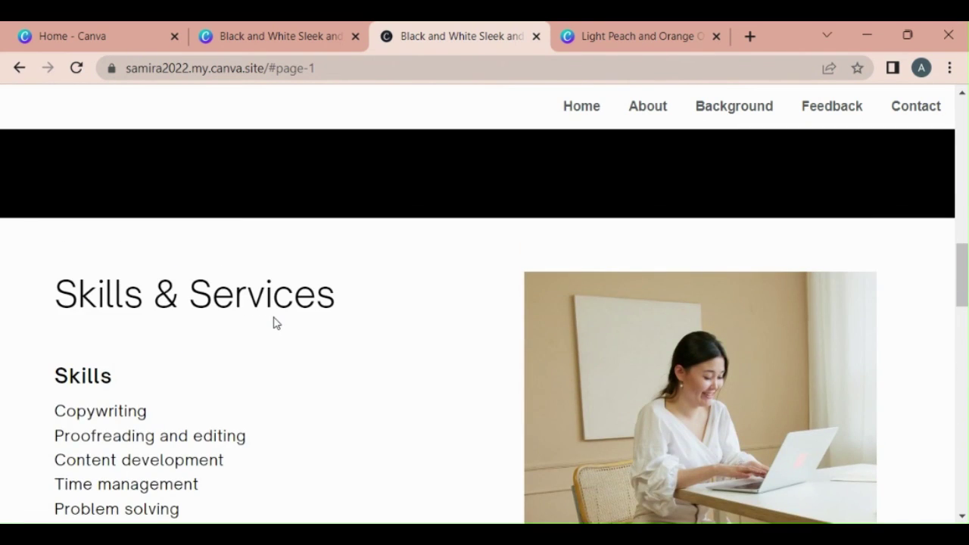